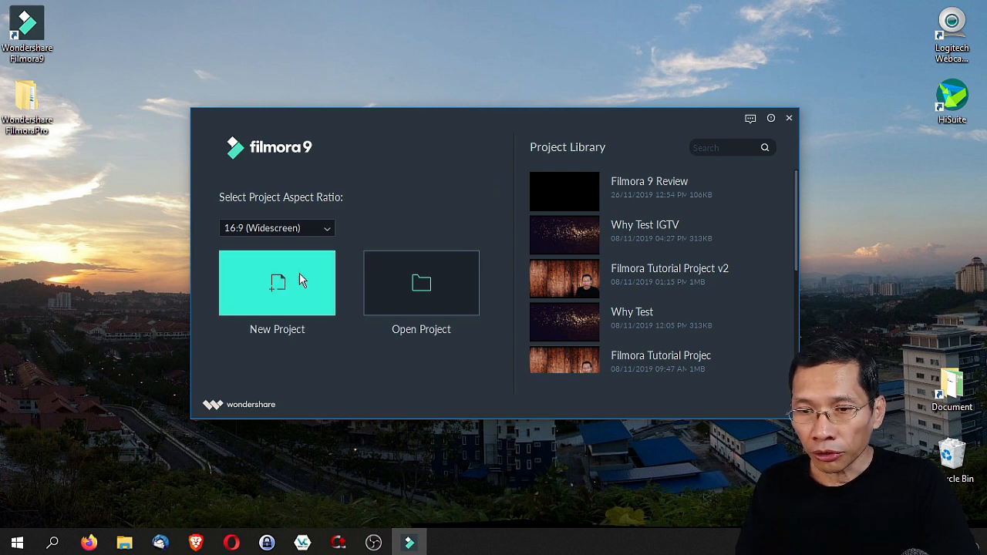
Open the existing project Filmora 9 Review from the project library.
left_click(326, 229)
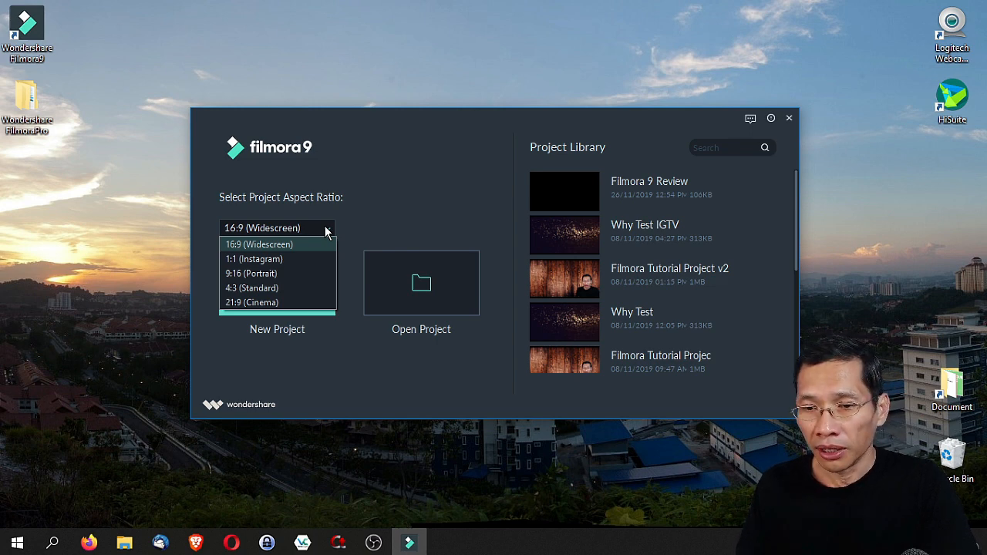
left_click(391, 209)
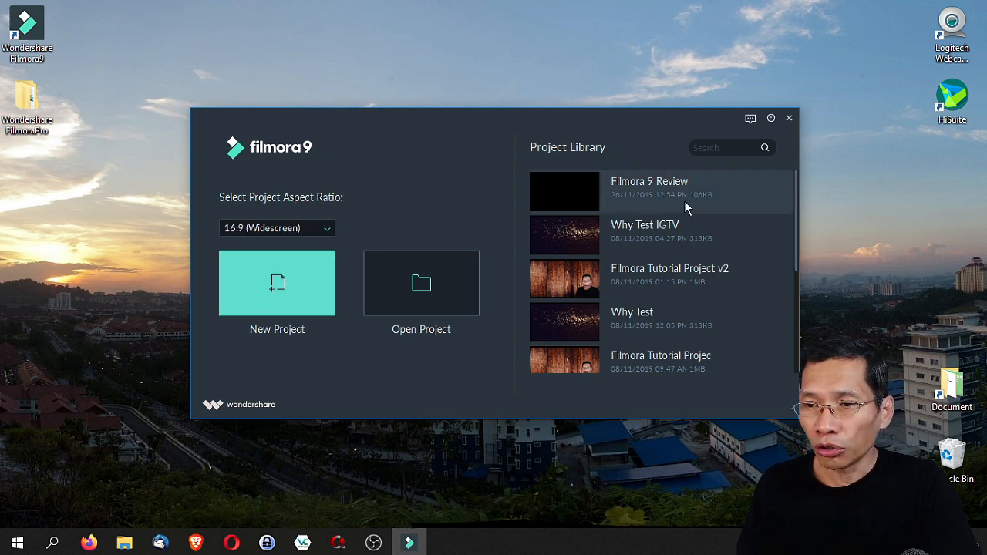
left_click(647, 185)
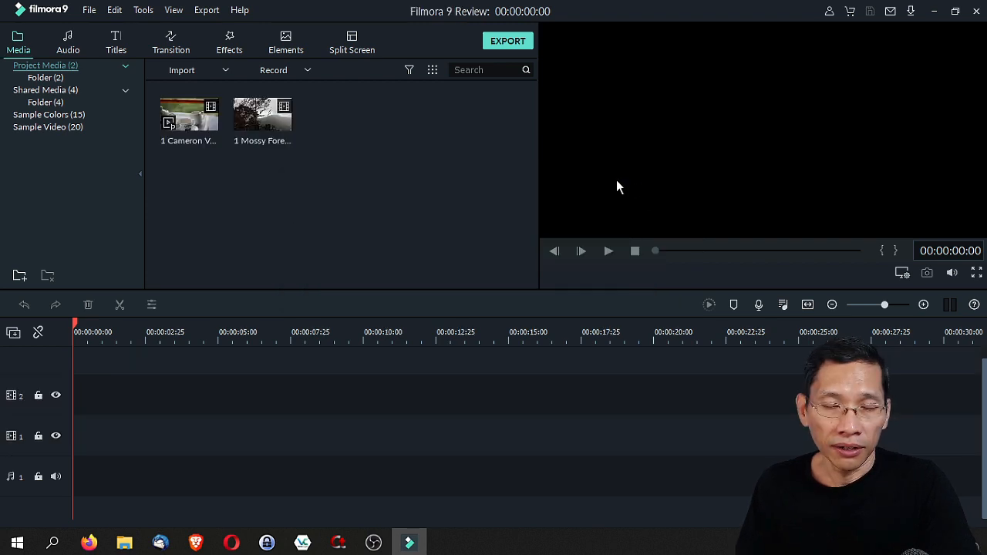
Import the Concubine Lane Umbrella video from the Cameron Ipoh 2019 folder in File Explorer into the Filmora project media.
mouse_move(262, 133)
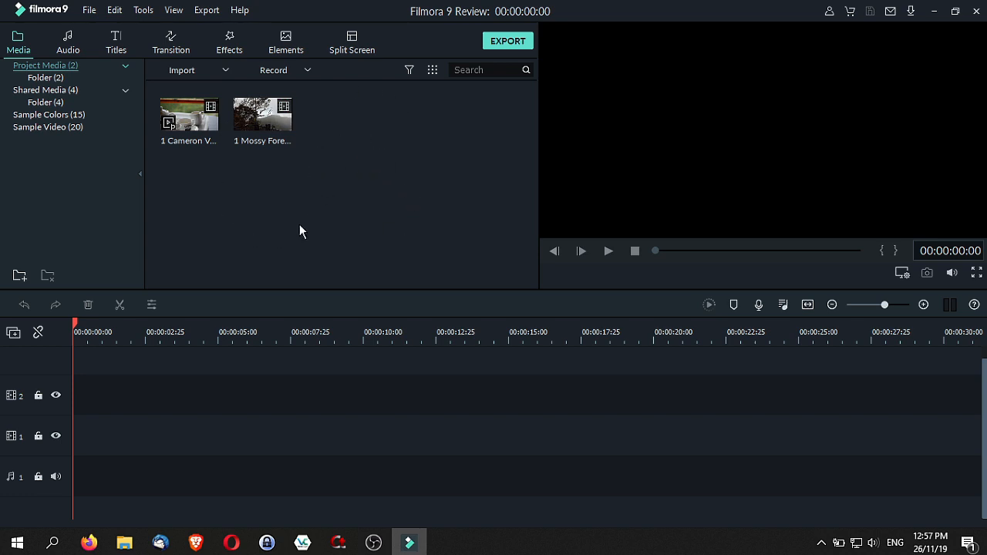
mouse_move(125, 543)
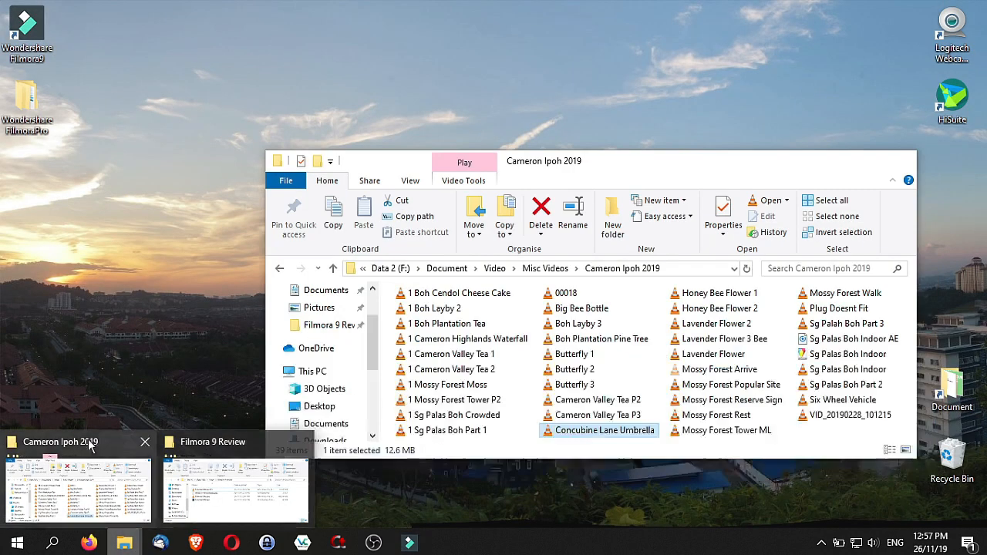
left_click(91, 449)
left_click_drag(537, 166, 669, 107)
left_click_drag(713, 379, 315, 218)
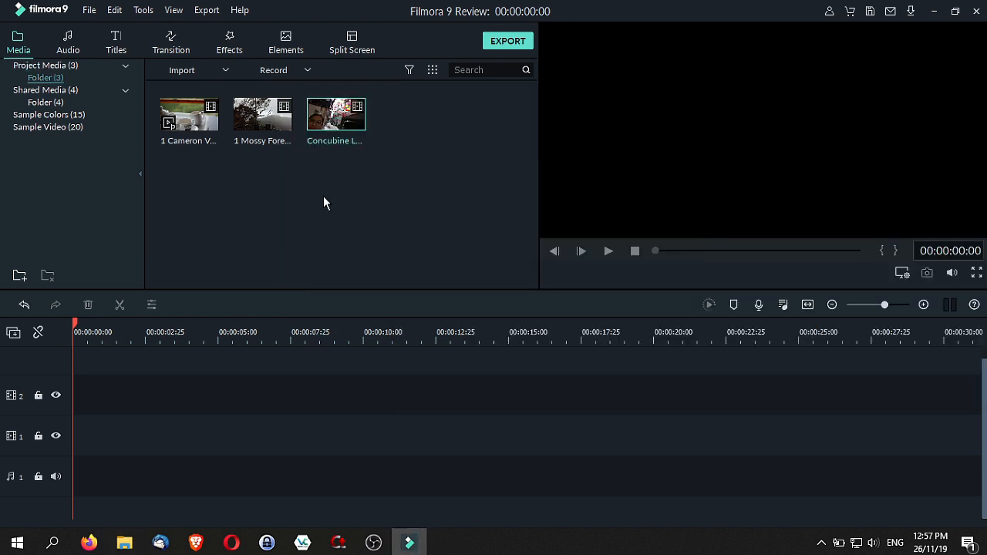
left_click(226, 69)
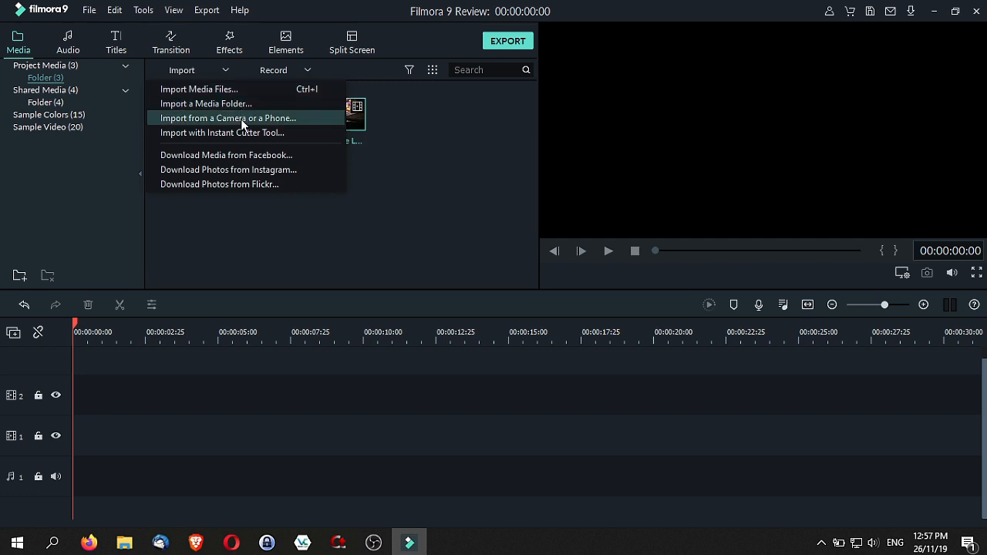
left_click(300, 222)
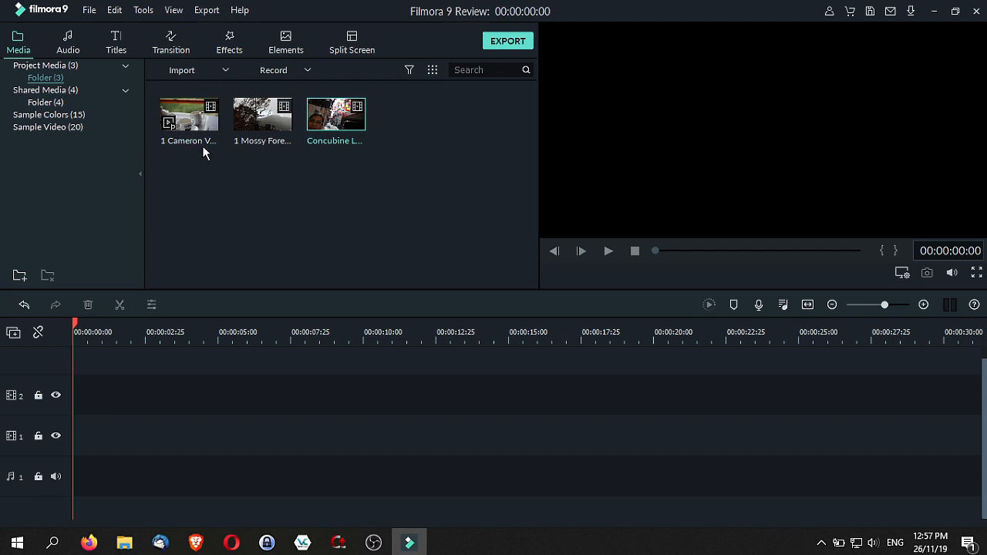
Place the Mossy Forest clip at the start of video track 1 and match the project settings to the media.
left_click_drag(275, 131, 79, 430)
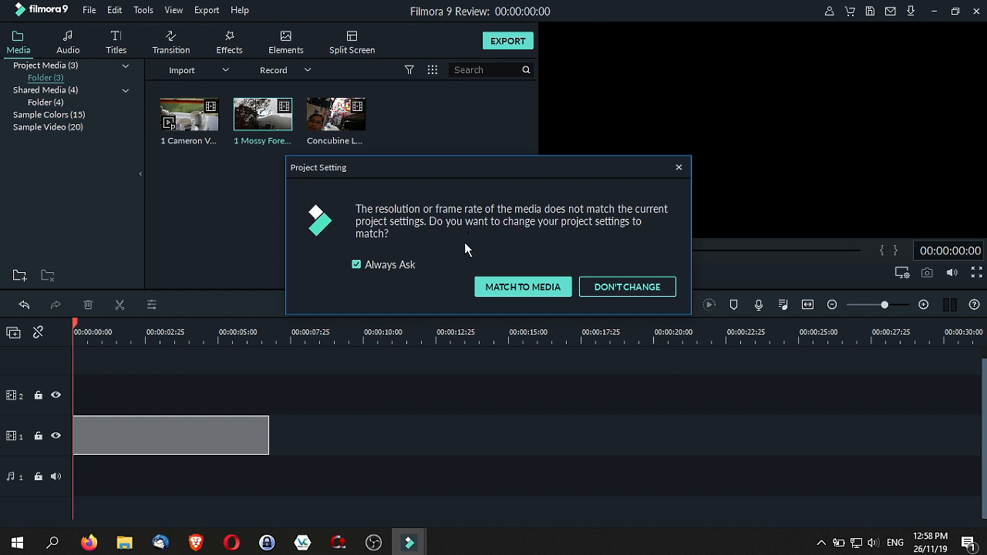
left_click(515, 287)
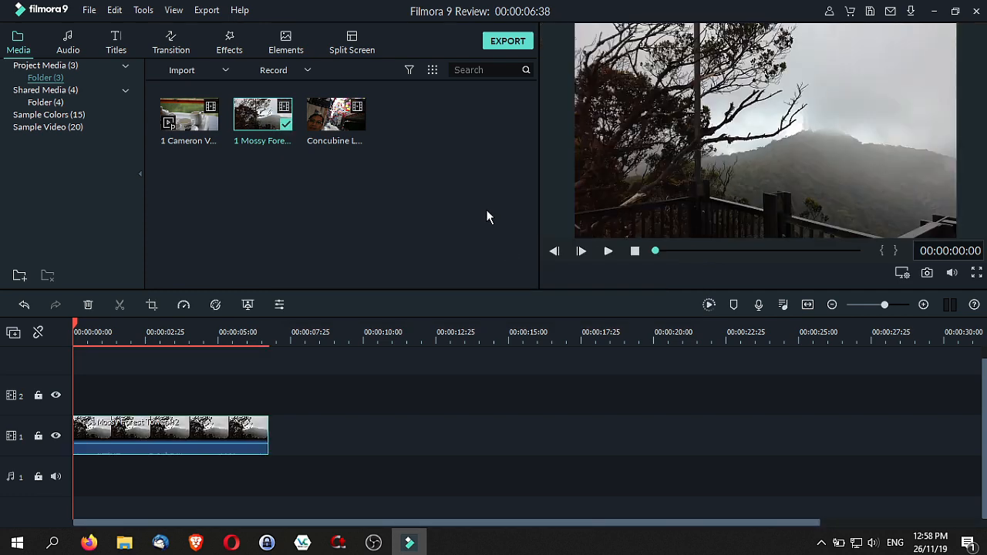
Render the timeline preview and play part of the Mossy Forest clip from 00:00:01:27.
left_click_drag(76, 330, 116, 330)
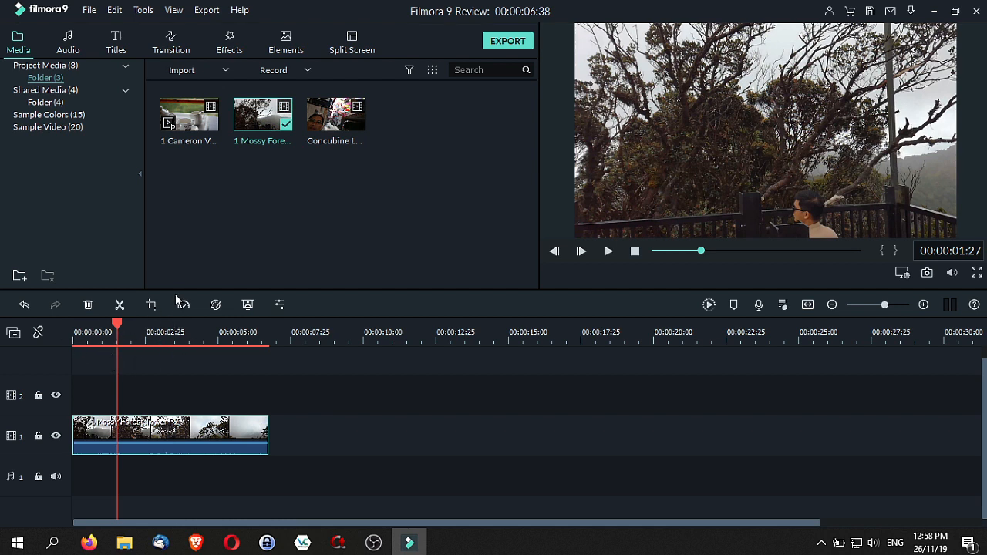
left_click(710, 306)
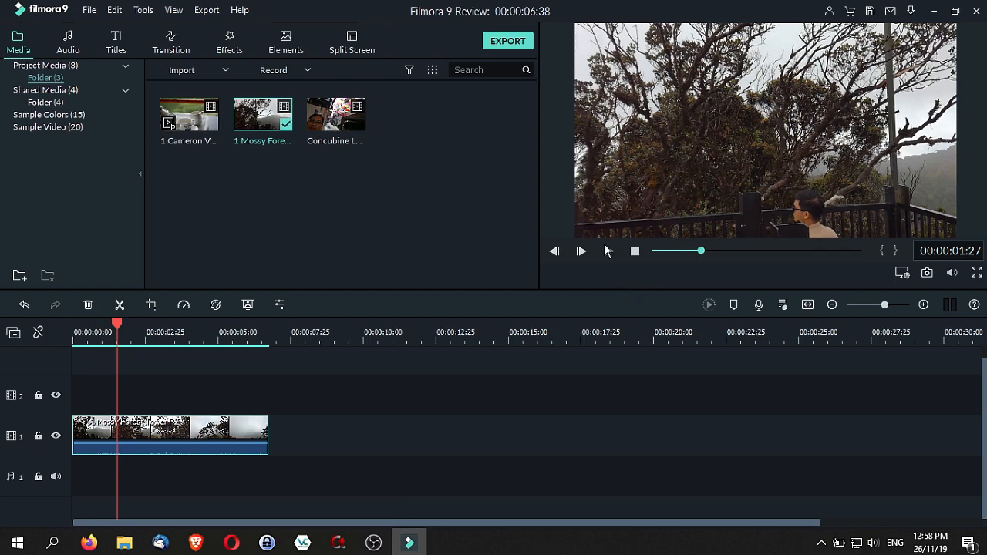
left_click(608, 251)
left_click(608, 253)
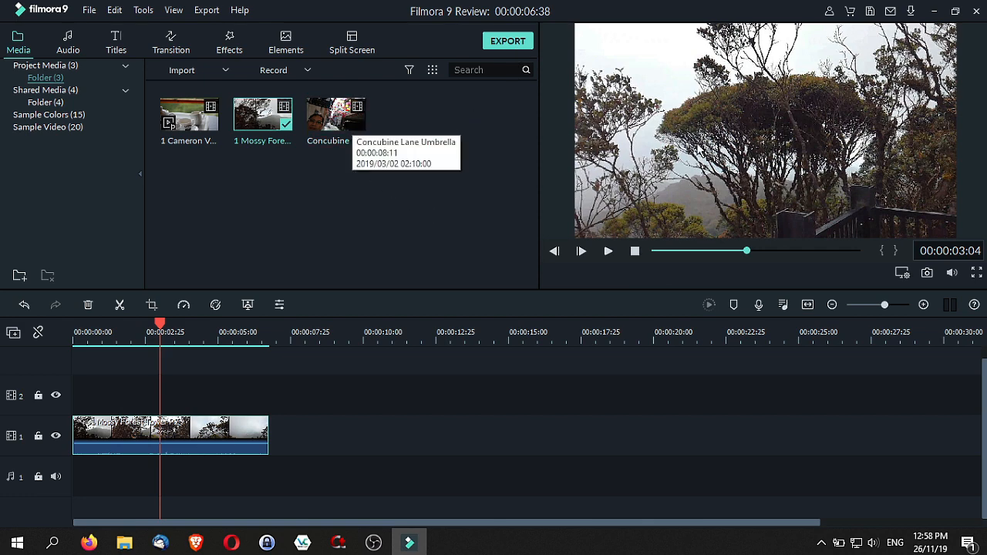
Preview the Concubine Lane Umbrella clip in the media library and mark its in point at 00:00:03:00 and out point at 00:00:06:12.
left_click(336, 116)
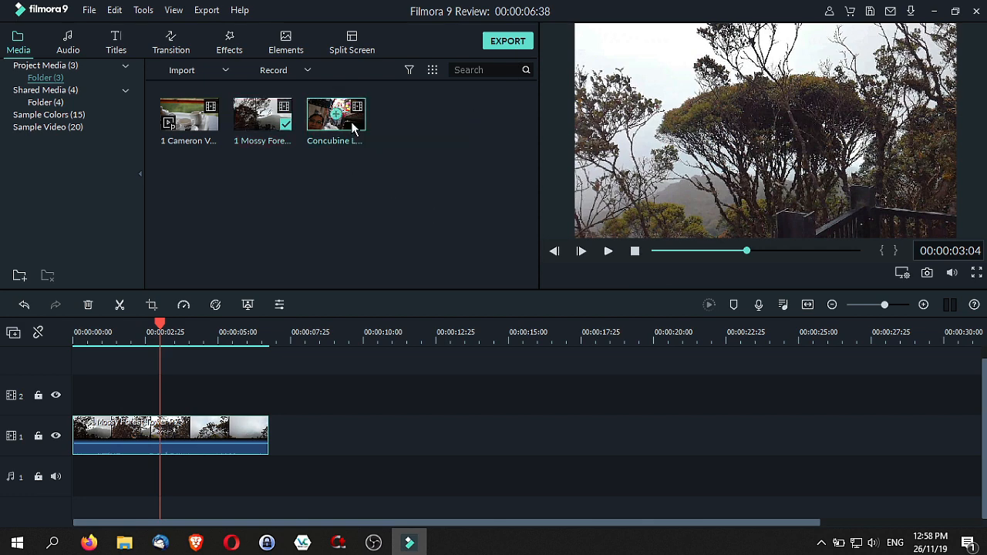
left_click(608, 252)
left_click(609, 252)
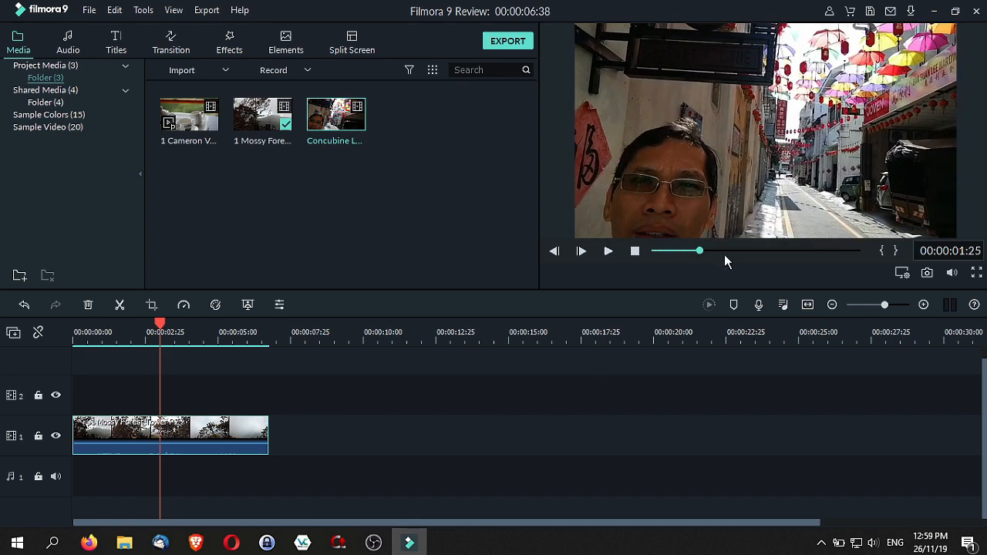
left_click_drag(700, 257, 729, 257)
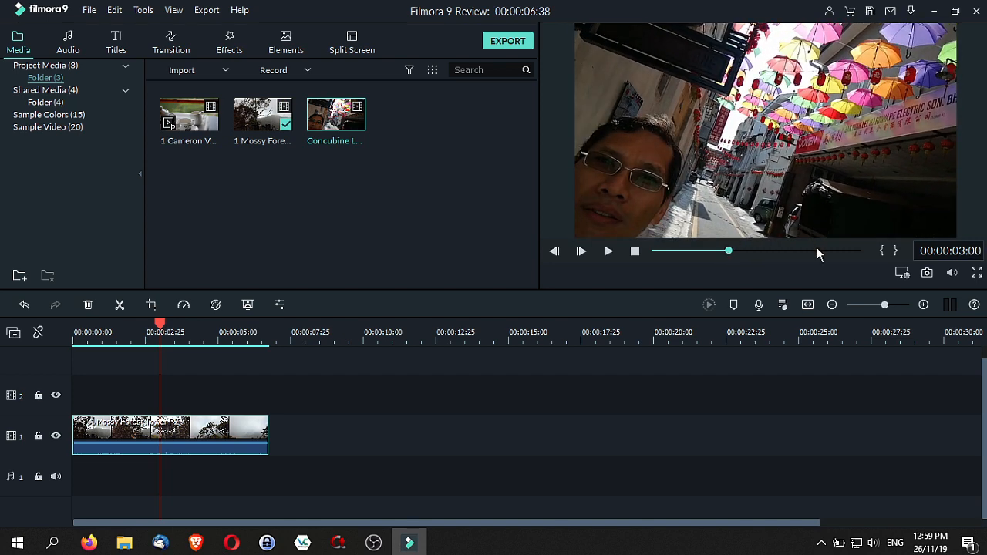
left_click(884, 255)
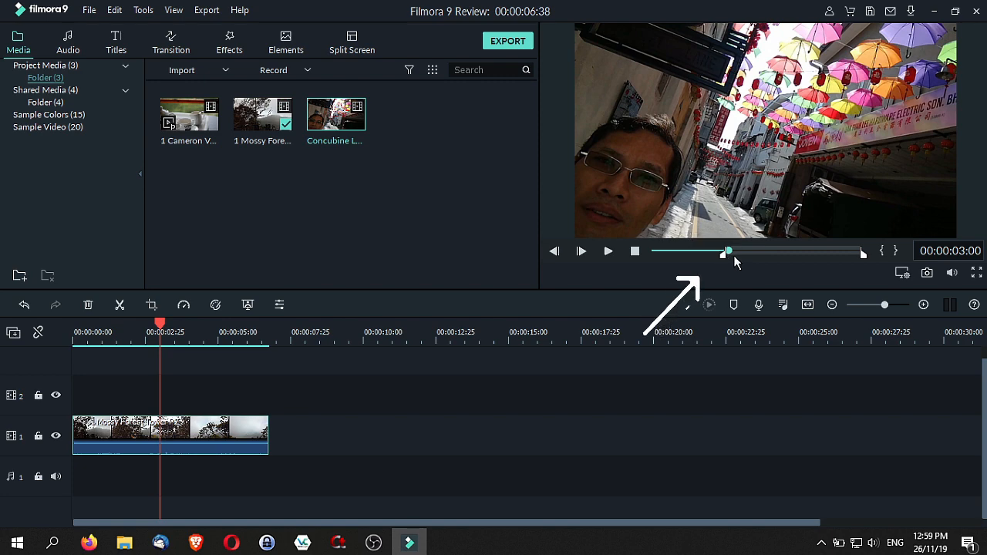
mouse_move(731, 252)
left_mouse_down()
mouse_move(822, 252)
mouse_move(813, 258)
left_mouse_up()
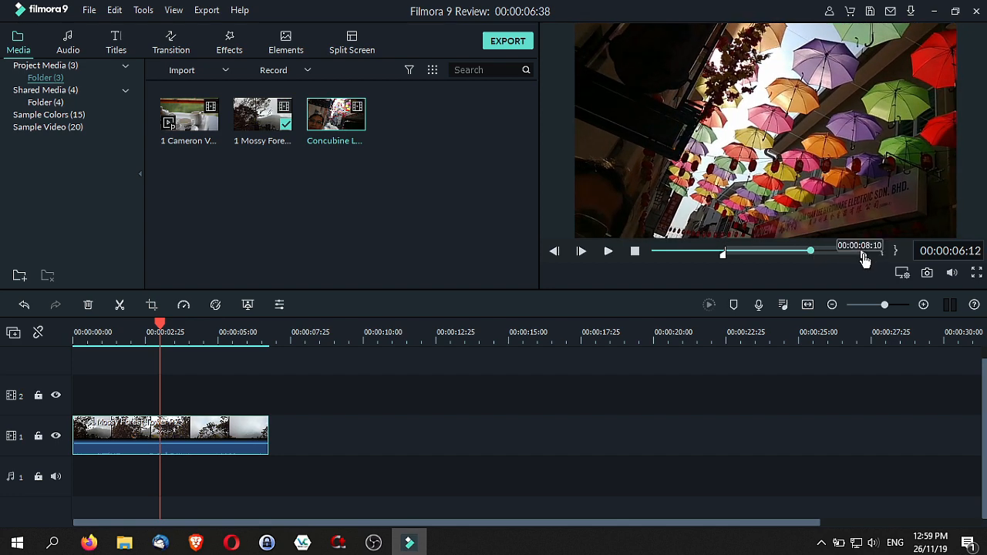
left_click_drag(865, 260, 856, 259)
left_click(898, 253)
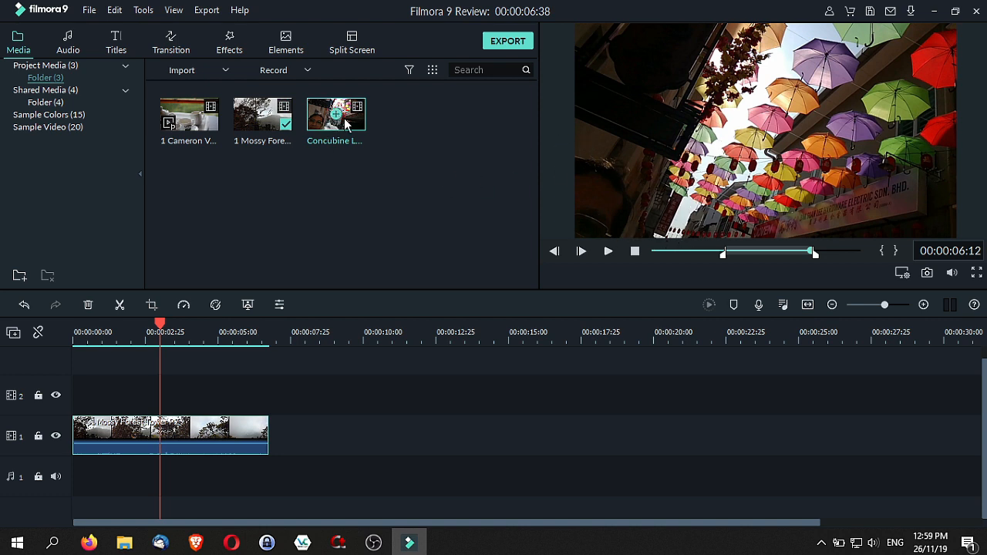
Place the marked part of the Concubine Lane Umbrella clip directly after the Mossy Forest clip on video track 1 and scrub through it.
left_click_drag(349, 128, 279, 441)
left_click_drag(256, 332, 363, 342)
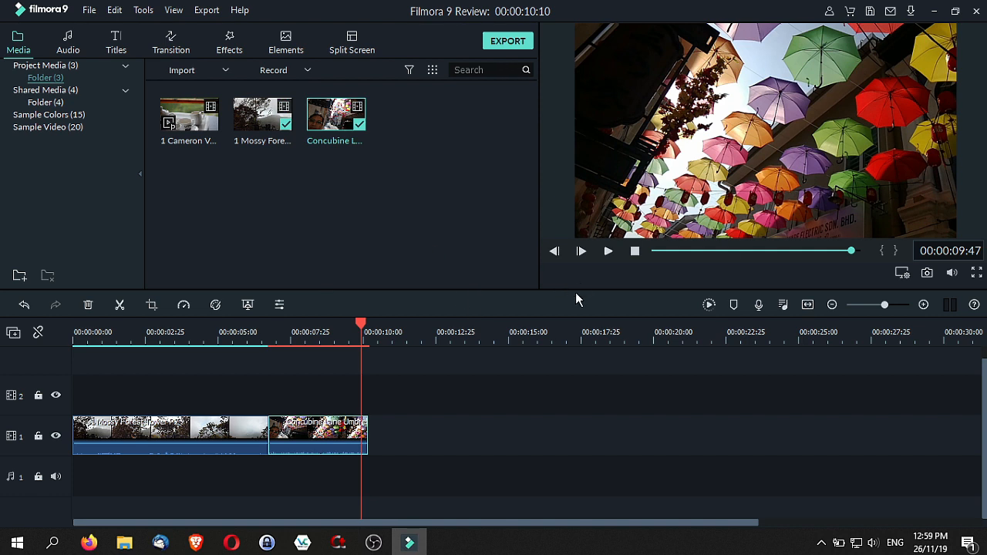
Mute the audio of both the Concubine Lane Umbrella and Mossy Forest clips on the timeline.
right_click(313, 431)
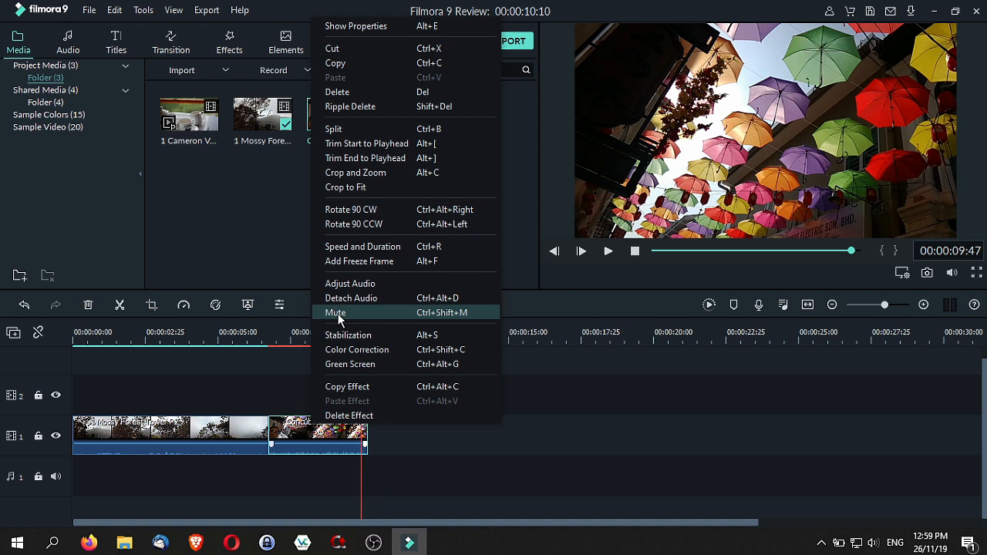
right_click(292, 434)
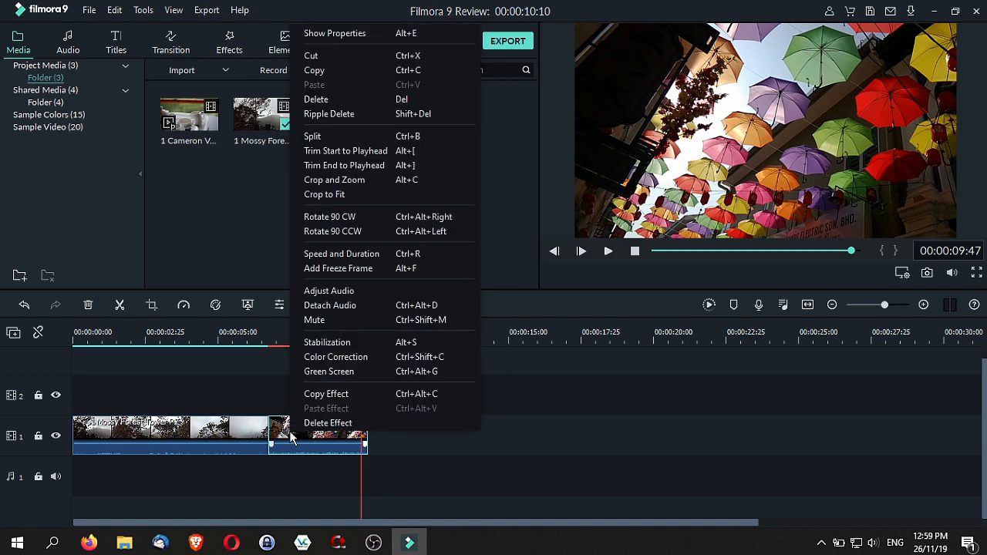
left_click(324, 321)
right_click(208, 435)
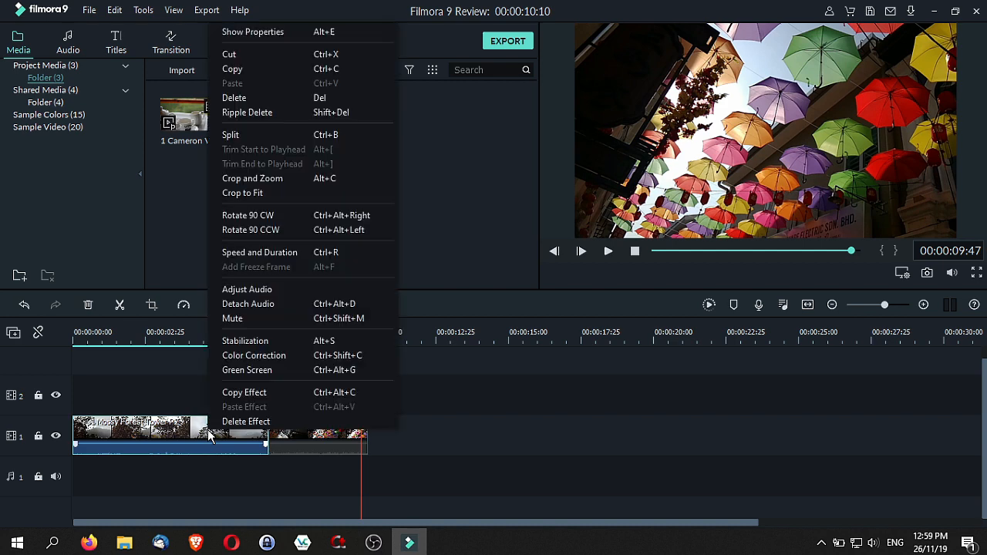
left_click(242, 318)
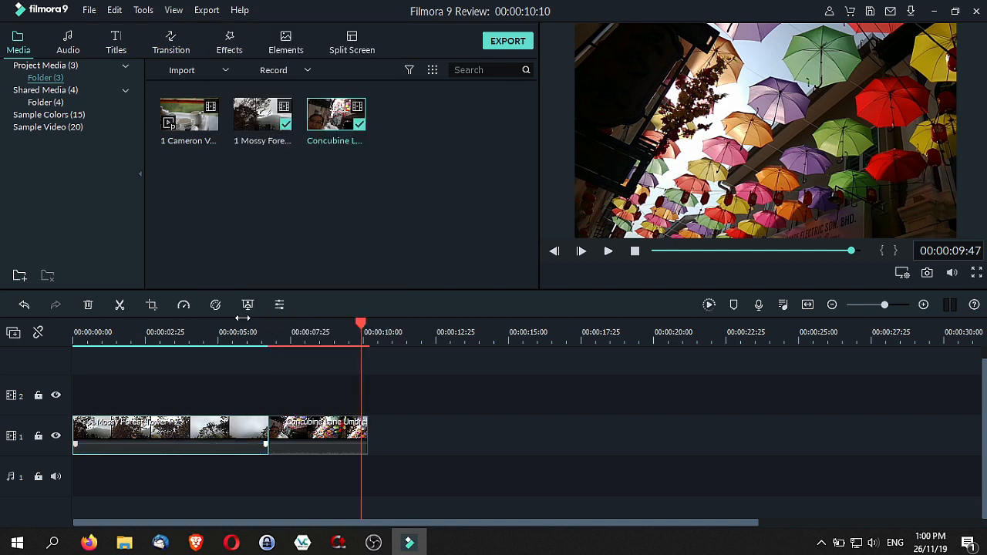
Detach the audio from the Concubine Lane Umbrella clip on the timeline and delete the detached audio.
right_click(304, 434)
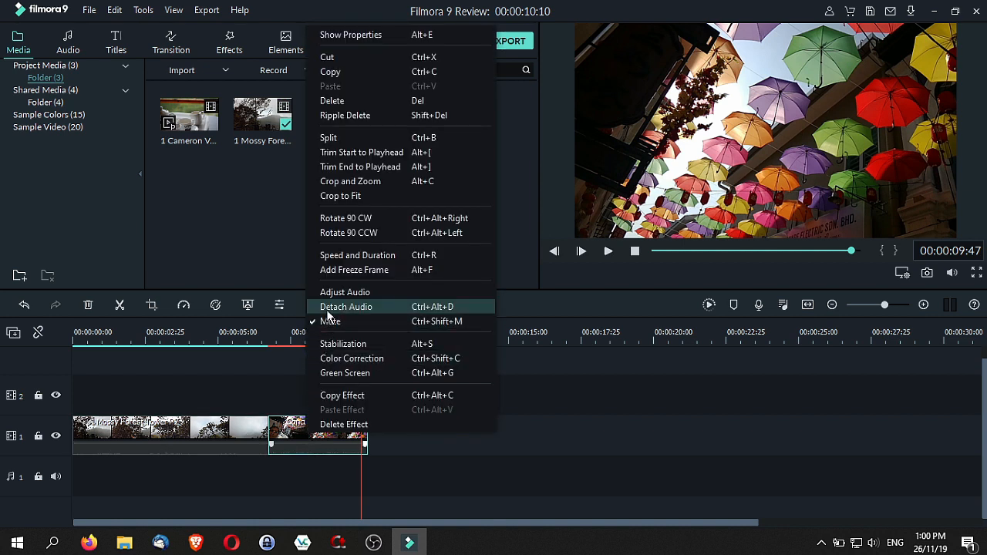
left_click(291, 438)
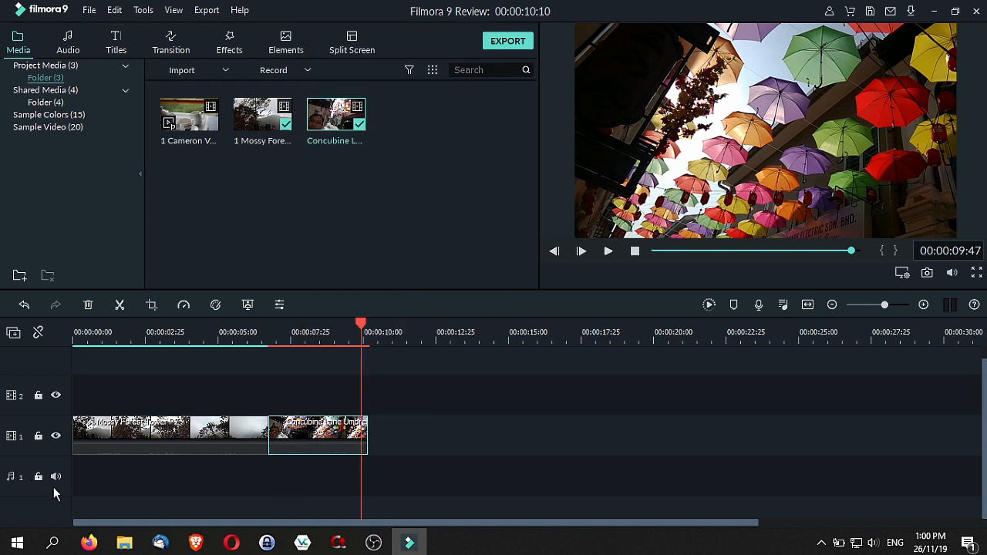
right_click(315, 424)
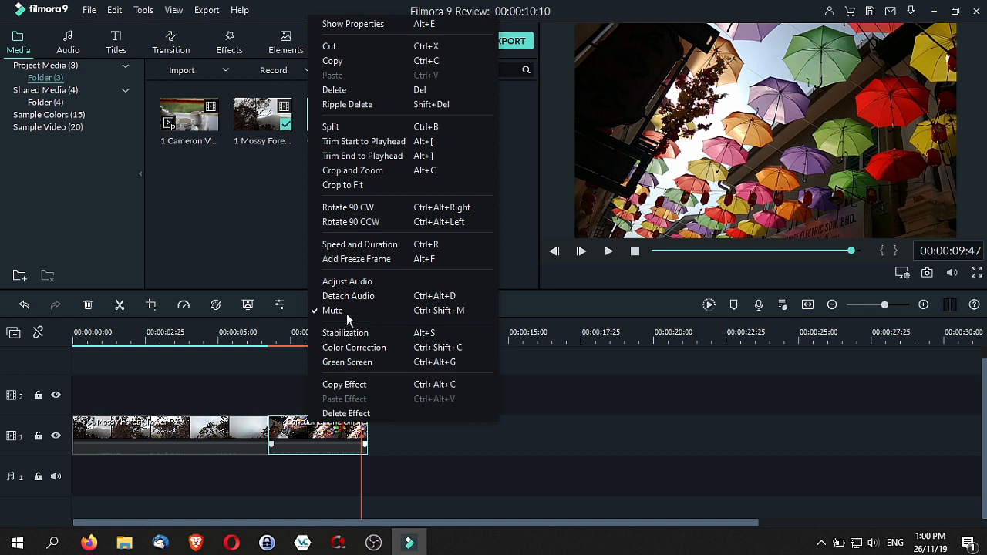
left_click(344, 297)
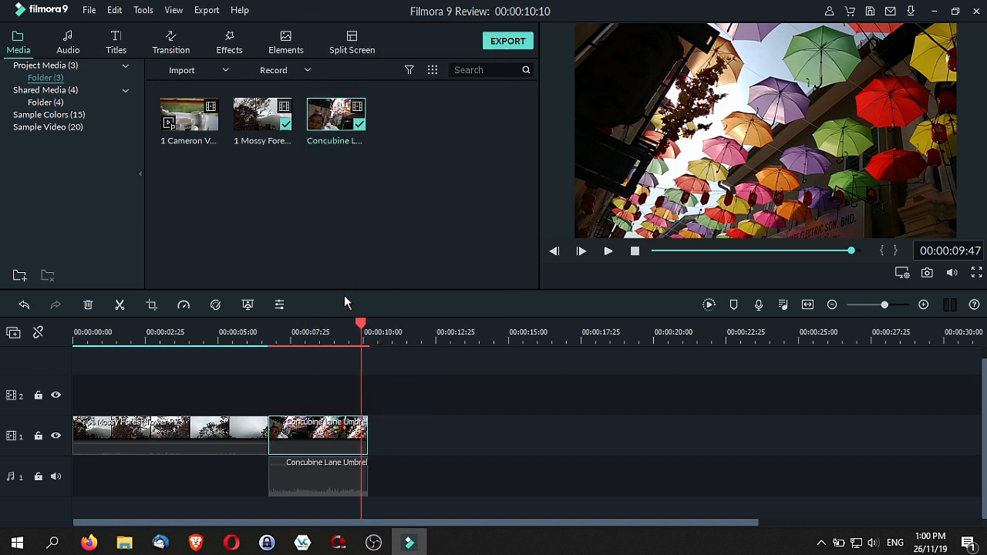
left_click(301, 488)
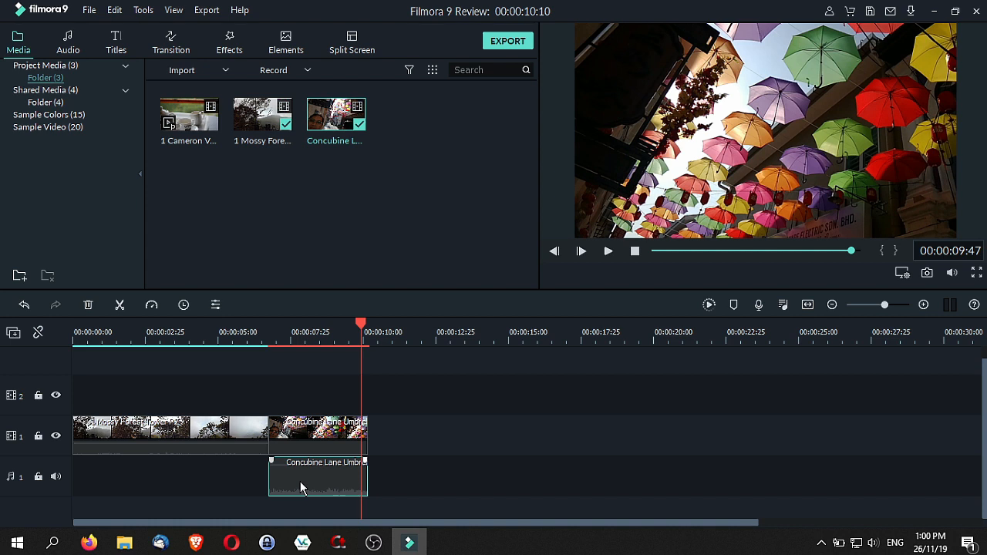
key("Delete")
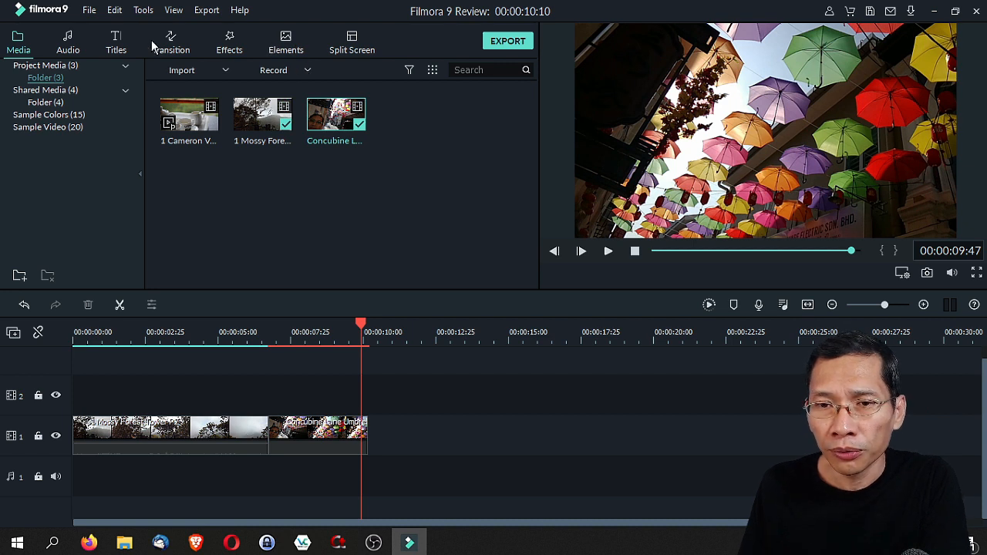
Add the Warp 7 transition from the Warp category at the cut between the two timeline clips.
left_click(170, 48)
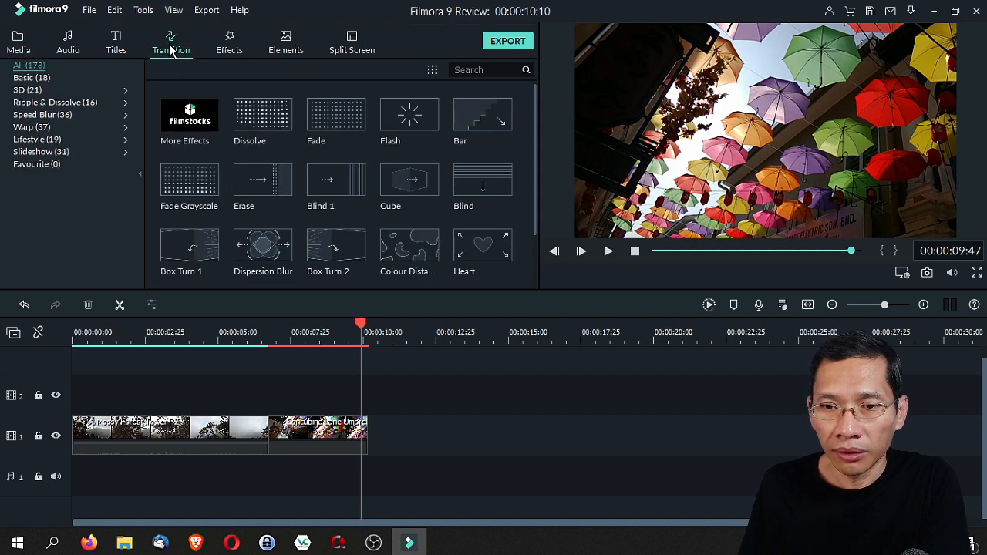
left_click(49, 128)
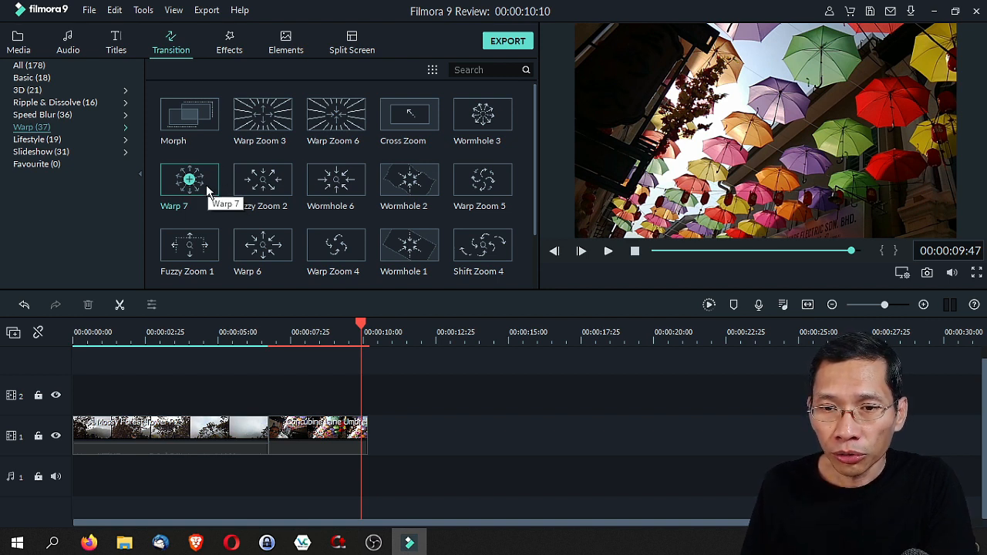
left_click_drag(206, 184, 268, 436)
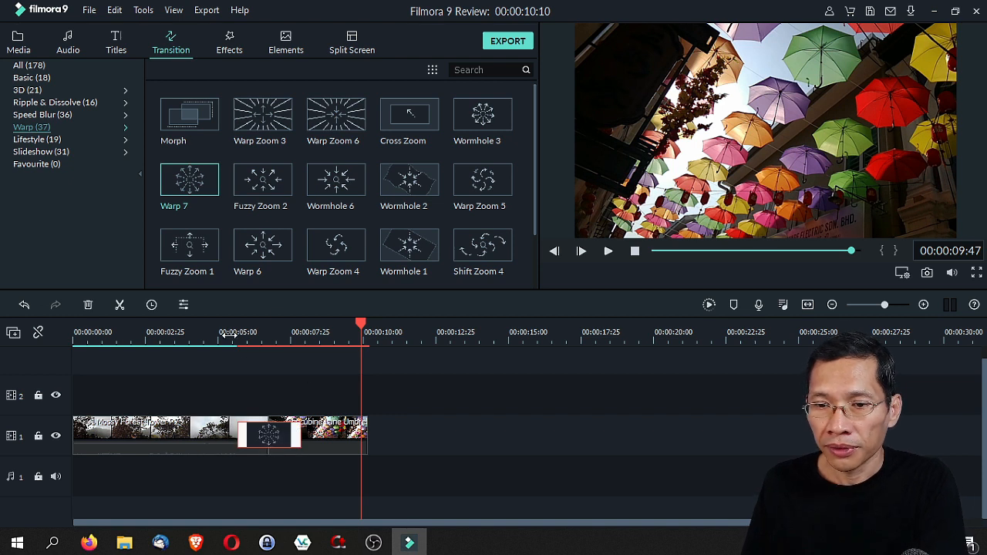
Render the timeline preview and play through the Warp 7 transition starting from the Mossy Forest clip.
left_click(710, 306)
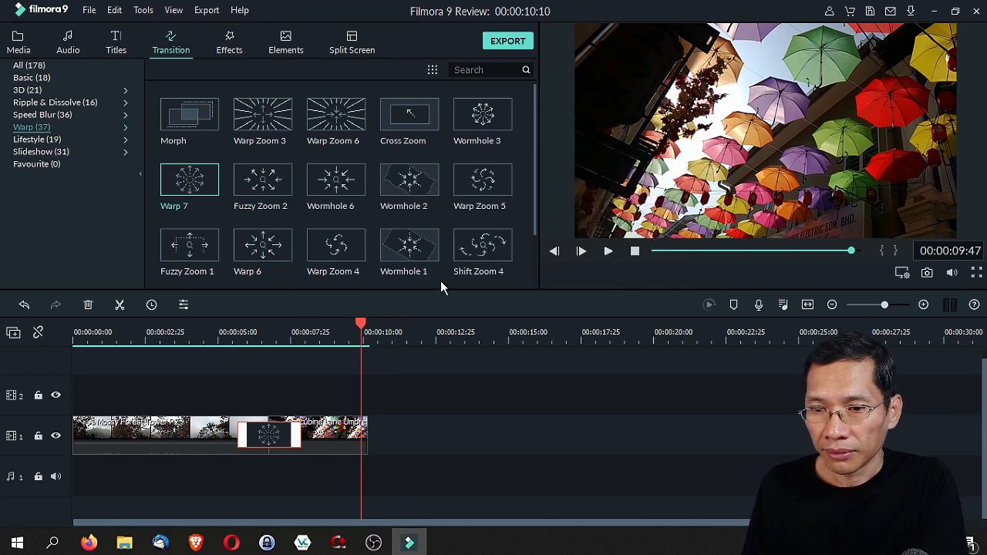
left_click(223, 337)
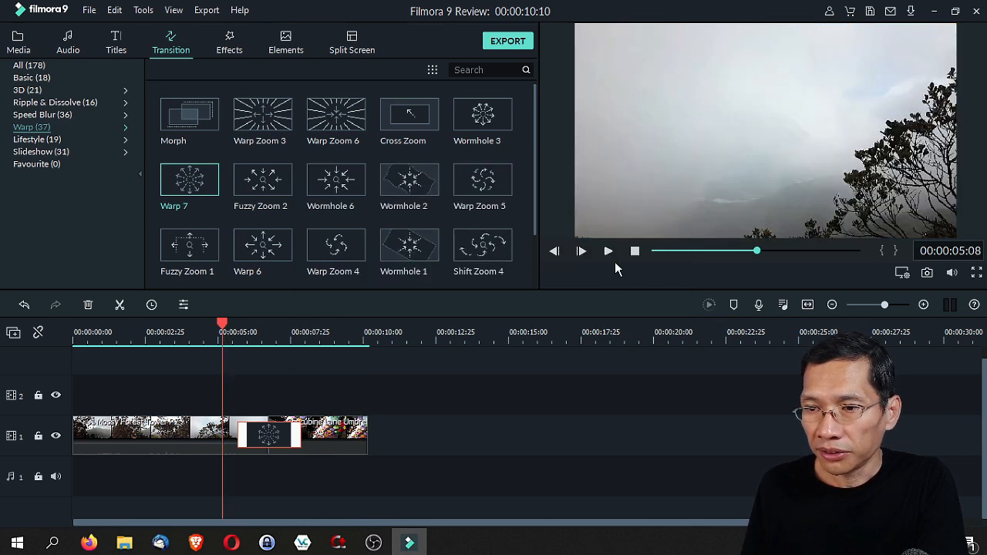
left_click(189, 337)
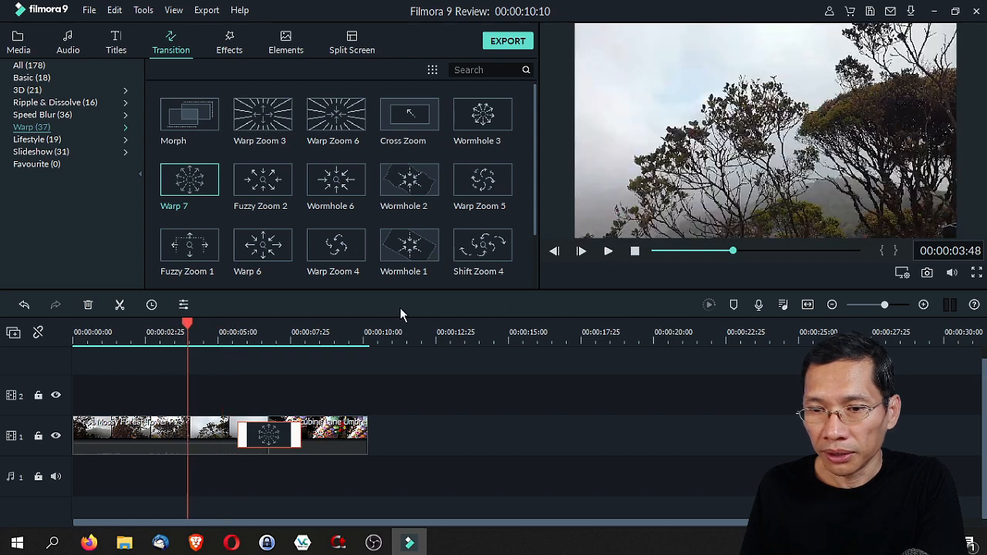
left_click(609, 253)
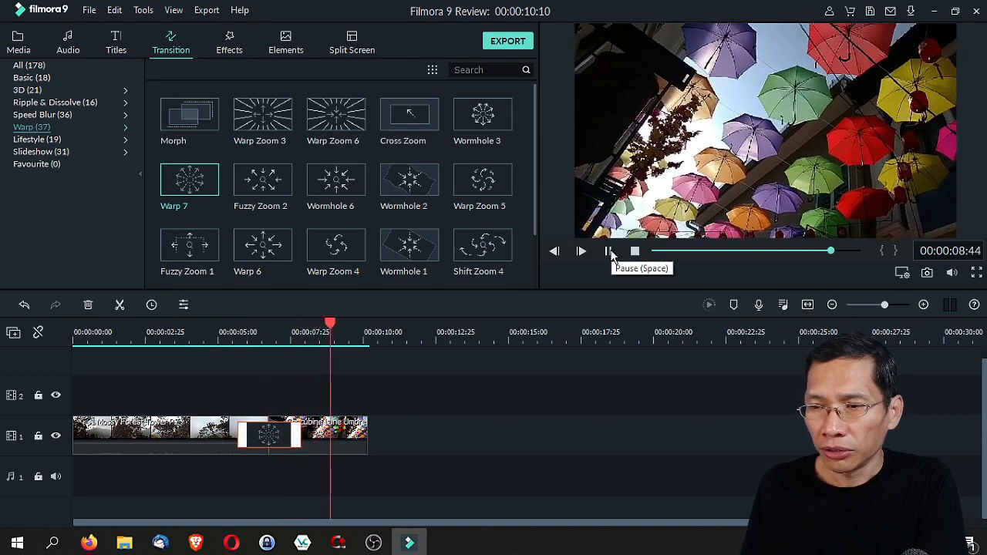
left_click(609, 251)
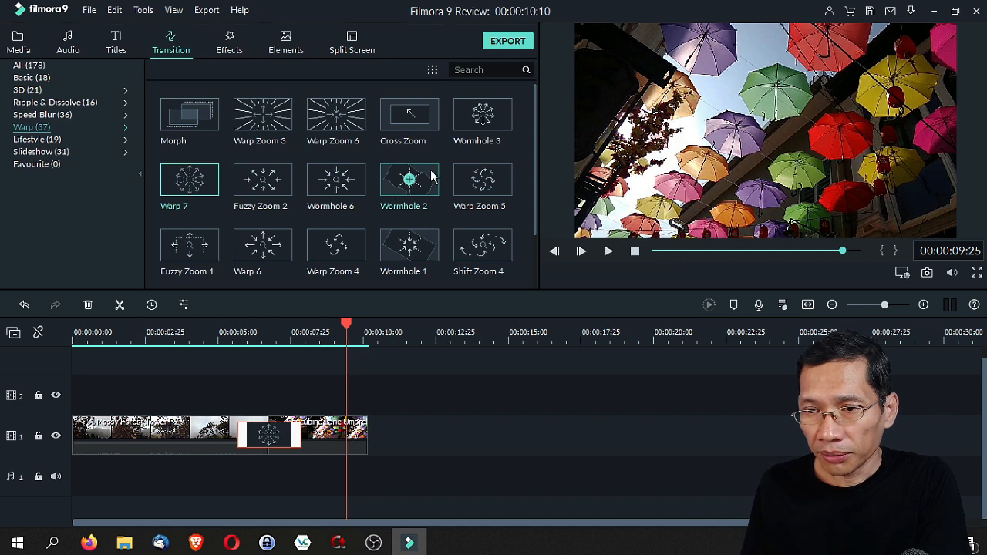
Browse the remaining Warp transitions and the Basic transition category.
scroll(439, 192, "down", 1)
scroll(439, 193, "down", 3)
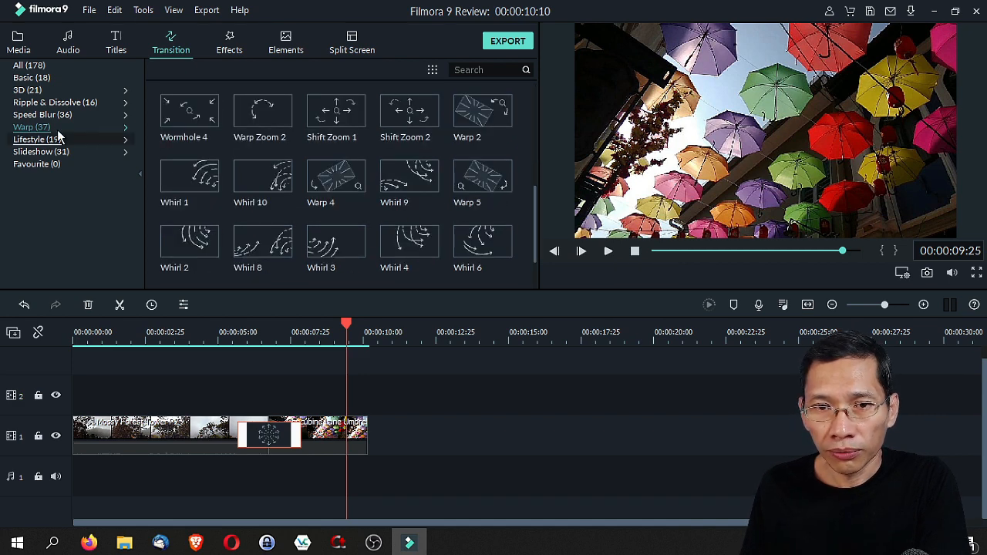
left_click(34, 79)
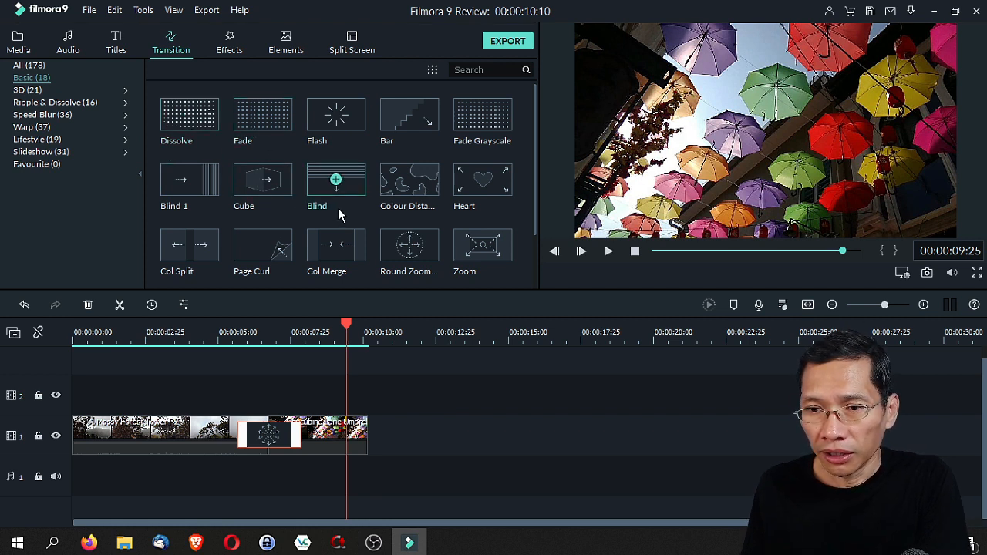
scroll(339, 214, "down", 1)
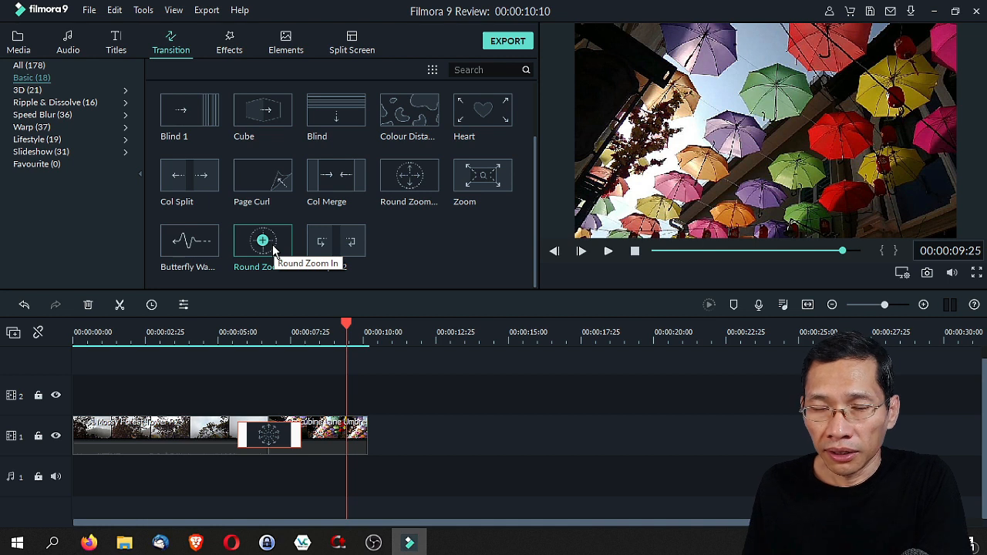
Add the Light Leak 8 overlay to video track 2 from the cut onward, trimmed to end with the Concubine Lane Umbrella clip.
left_click(229, 46)
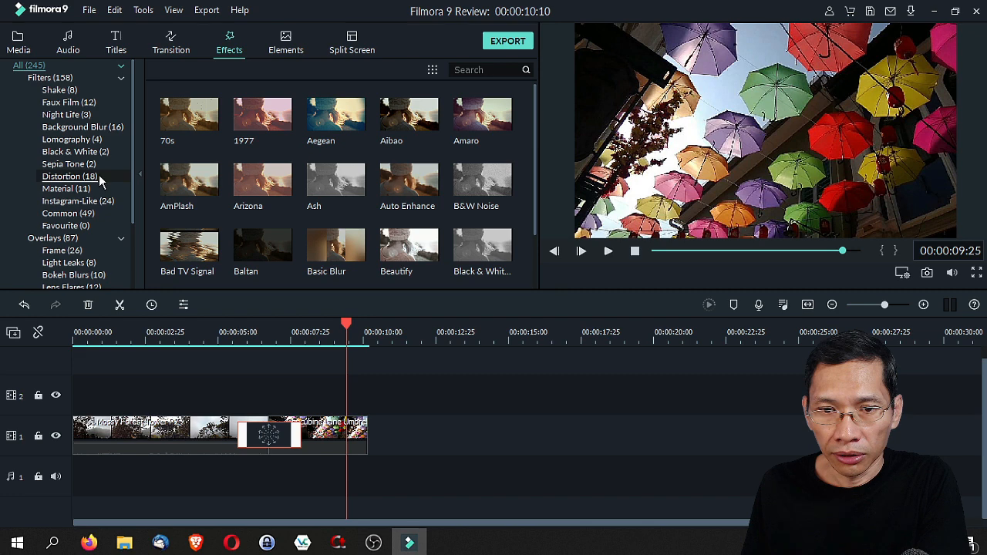
scroll(104, 193, "down", 1)
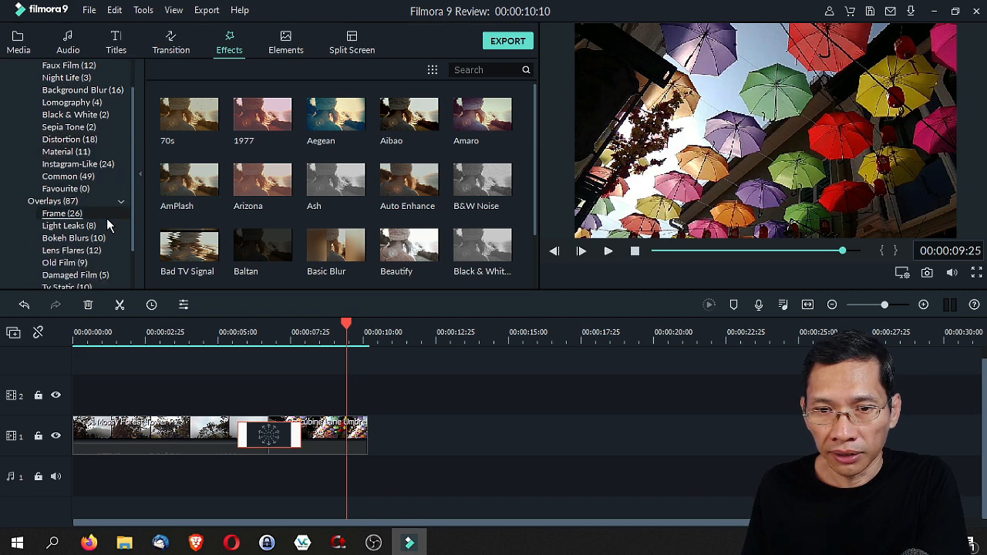
left_click(74, 225)
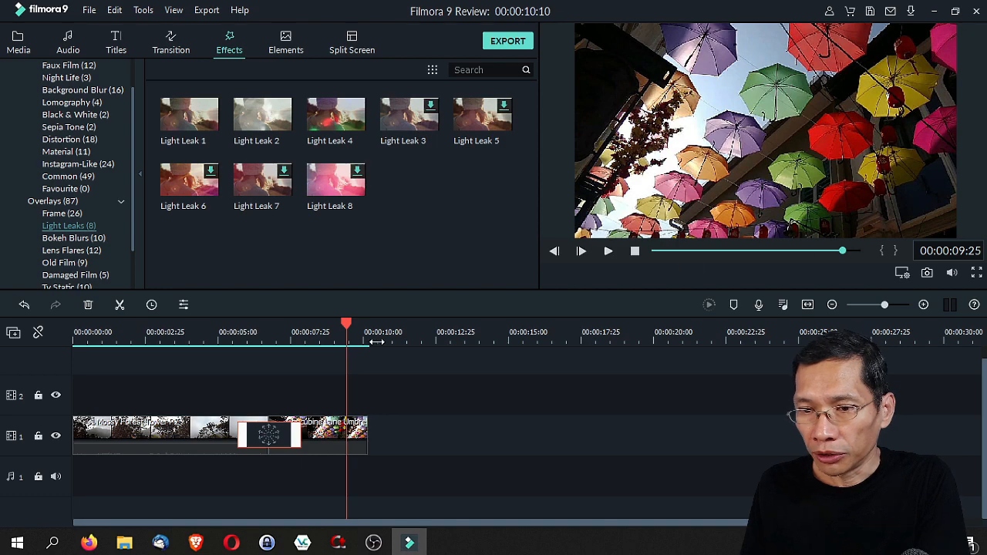
mouse_move(346, 323)
left_mouse_down()
mouse_move(317, 328)
mouse_move(328, 330)
left_mouse_up()
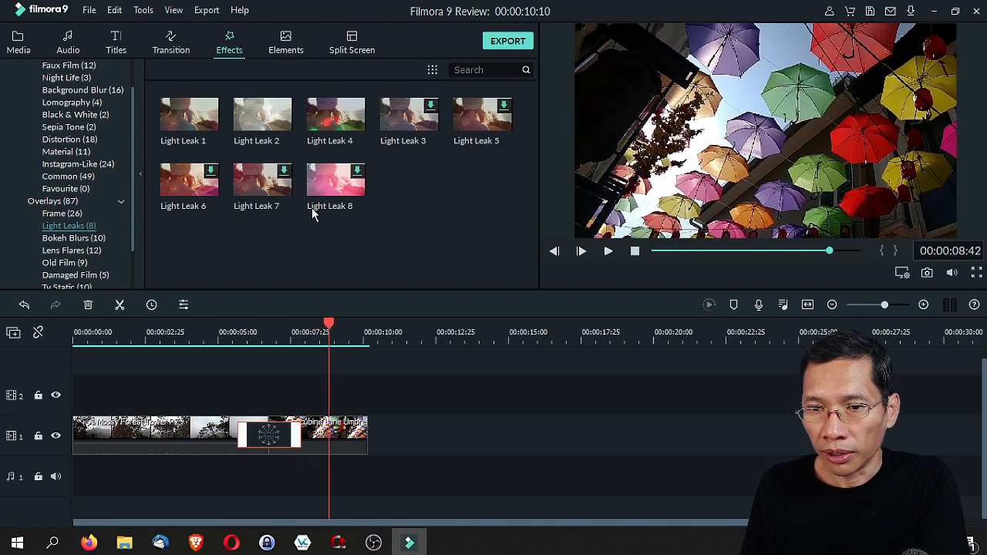
left_click_drag(324, 191, 281, 399)
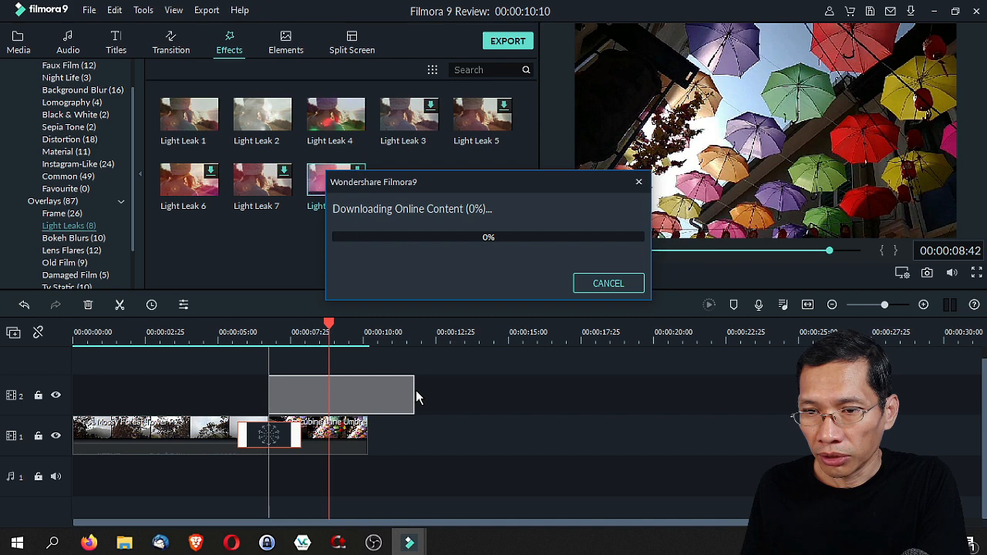
left_click_drag(411, 397, 368, 396)
Play the timeline from the start of the Light Leak 8 overlay and render the timeline preview.
left_click(266, 341)
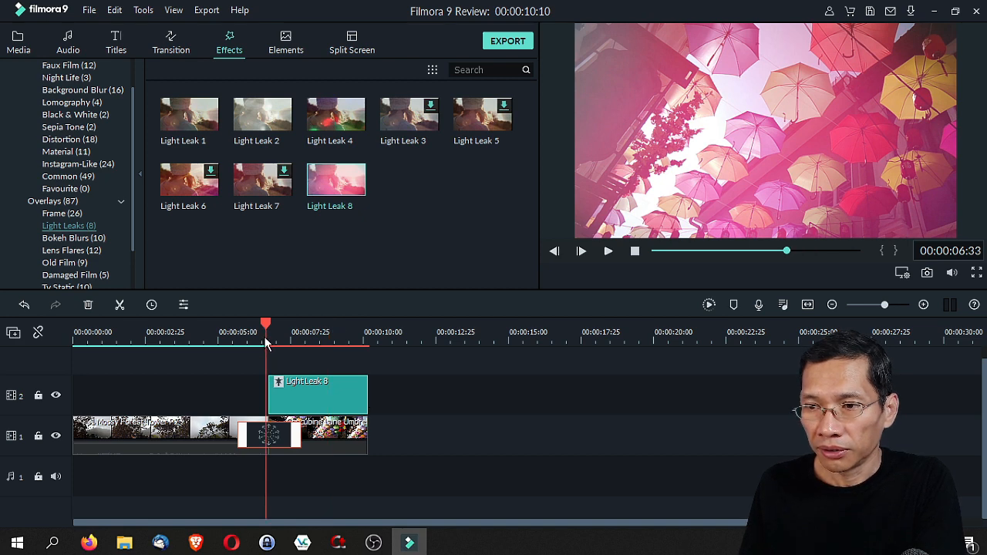
key("space")
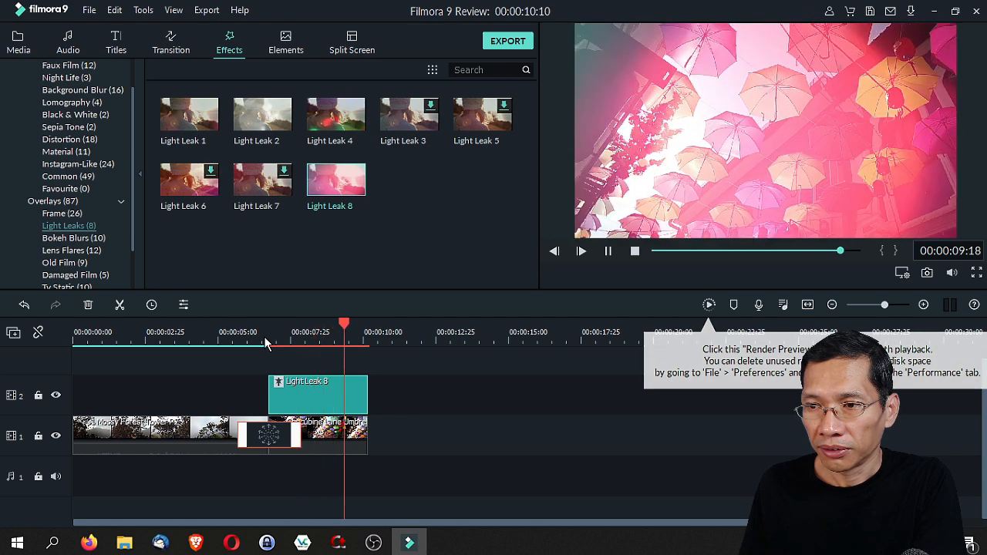
left_click(709, 305)
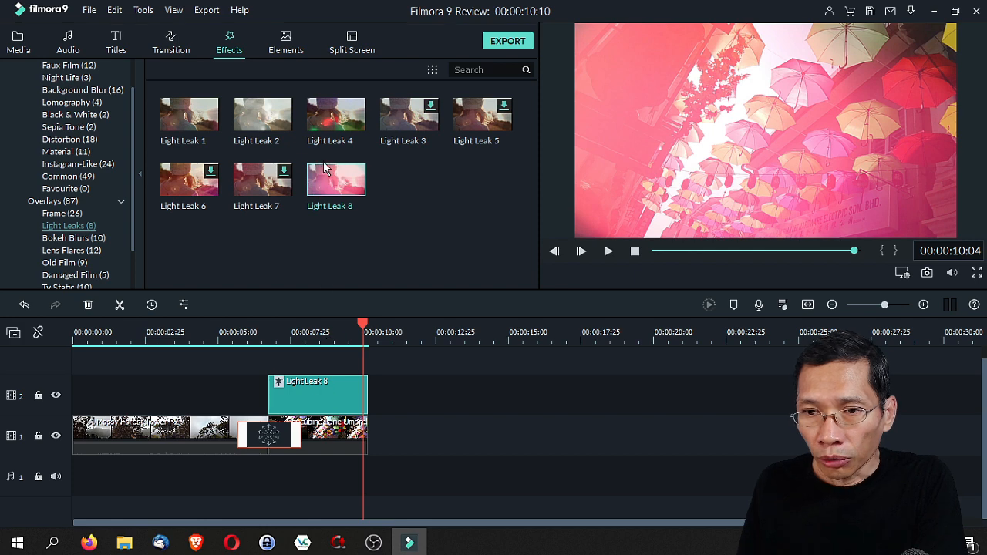
Set the Light Leak 8 overlay's alpha to 65 and scrub through the overlaid part of the timeline.
right_click(301, 397)
left_click(322, 230)
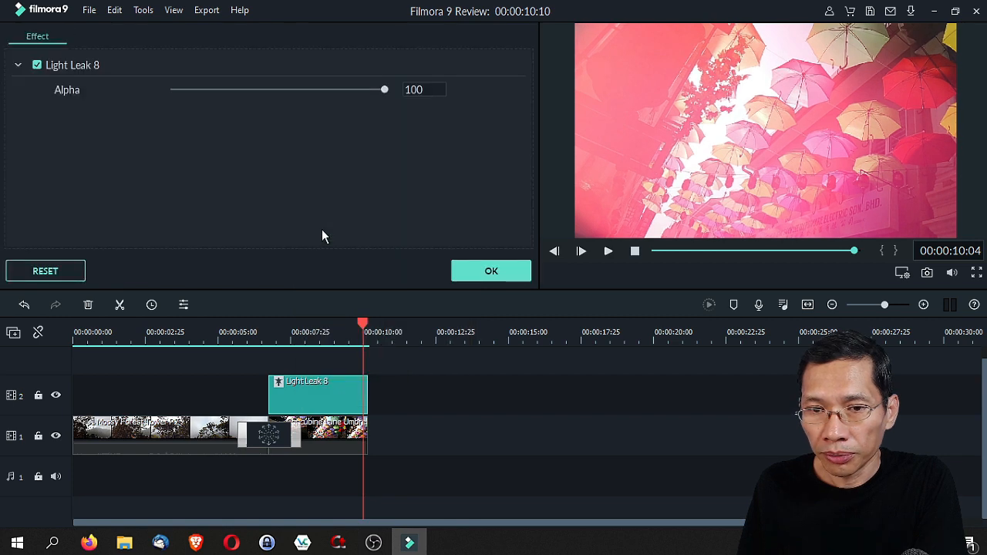
left_click_drag(385, 91, 333, 95)
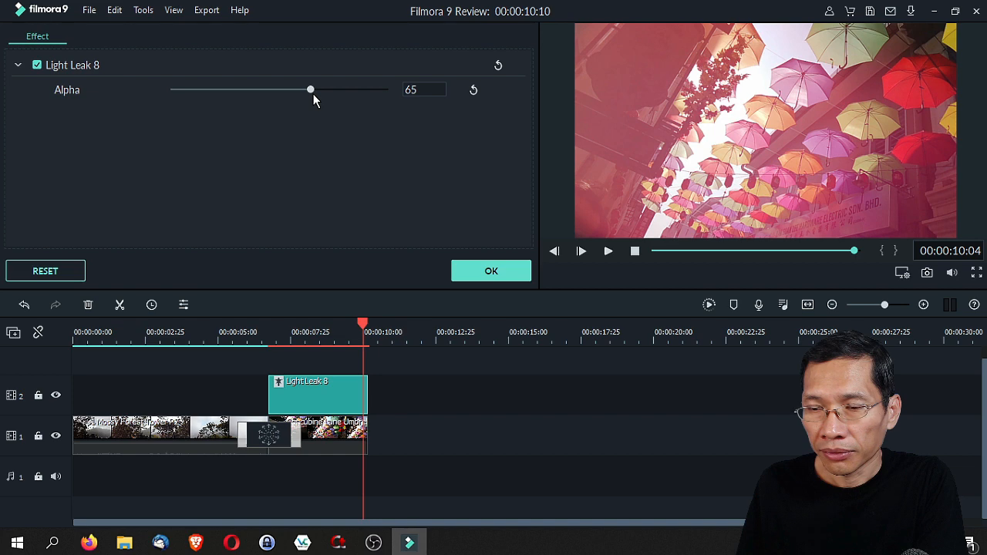
left_click(467, 276)
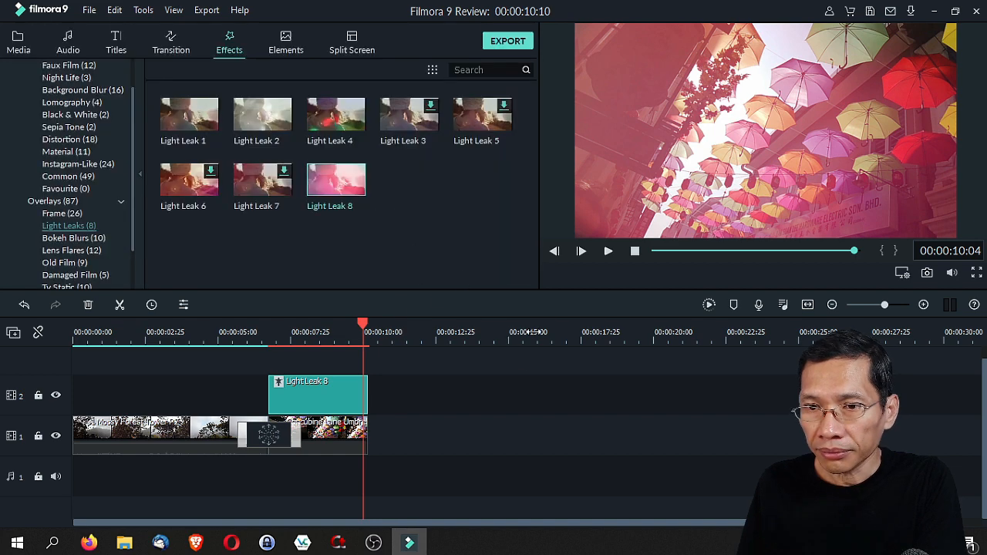
left_click(286, 338)
left_click_drag(290, 332, 335, 340)
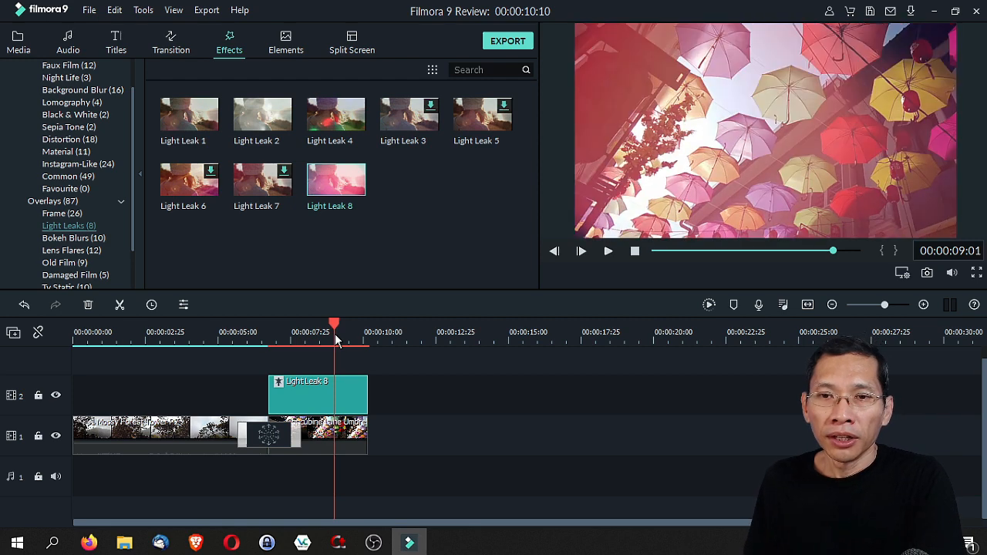
Look through the Distortion filters and the full Elements library.
left_click(81, 139)
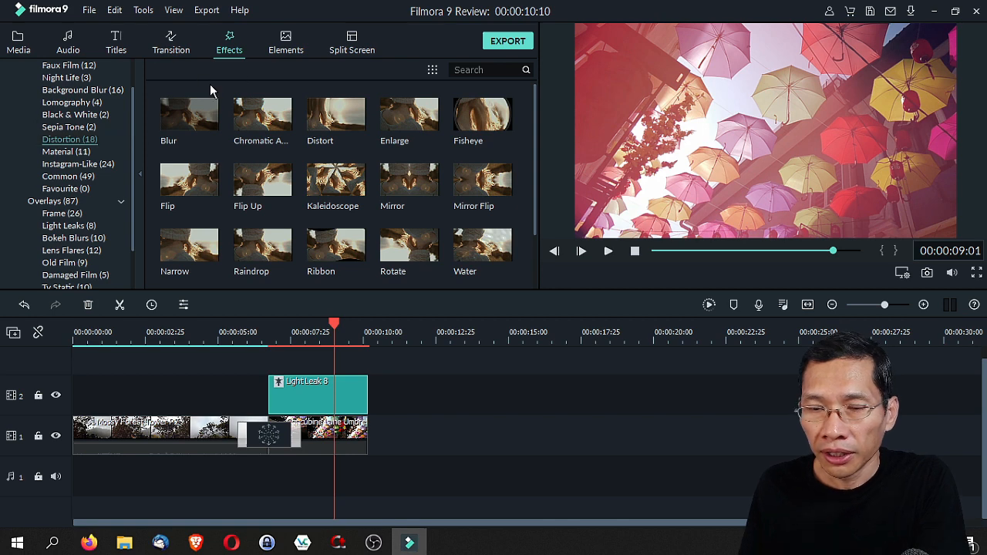
left_click(285, 48)
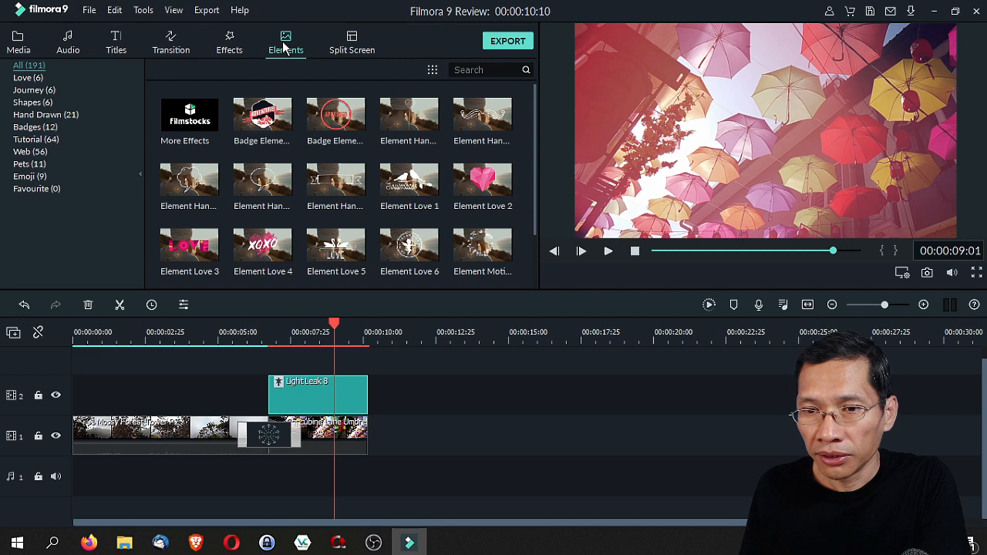
scroll(336, 175, "down", 1)
scroll(336, 176, "down", 3)
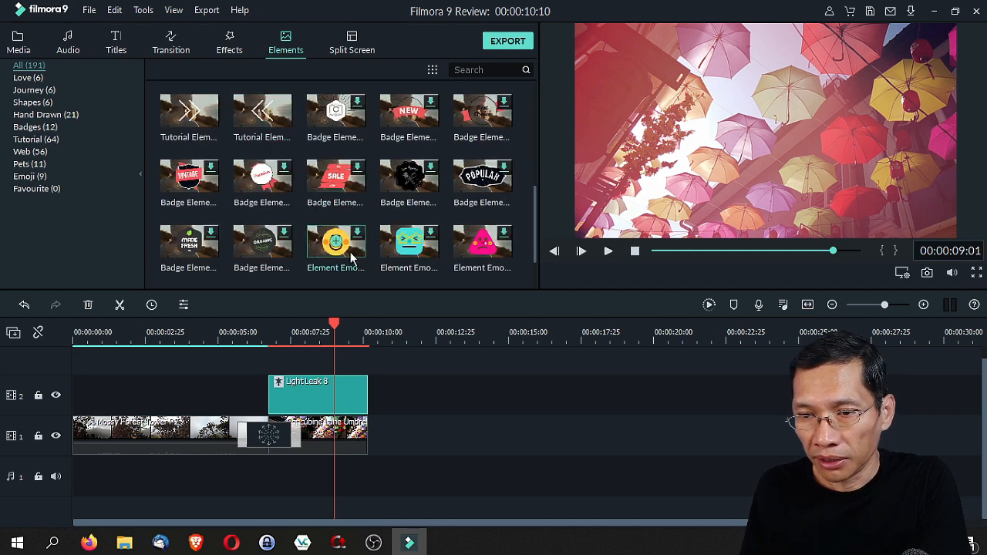
scroll(343, 232, "up", 4)
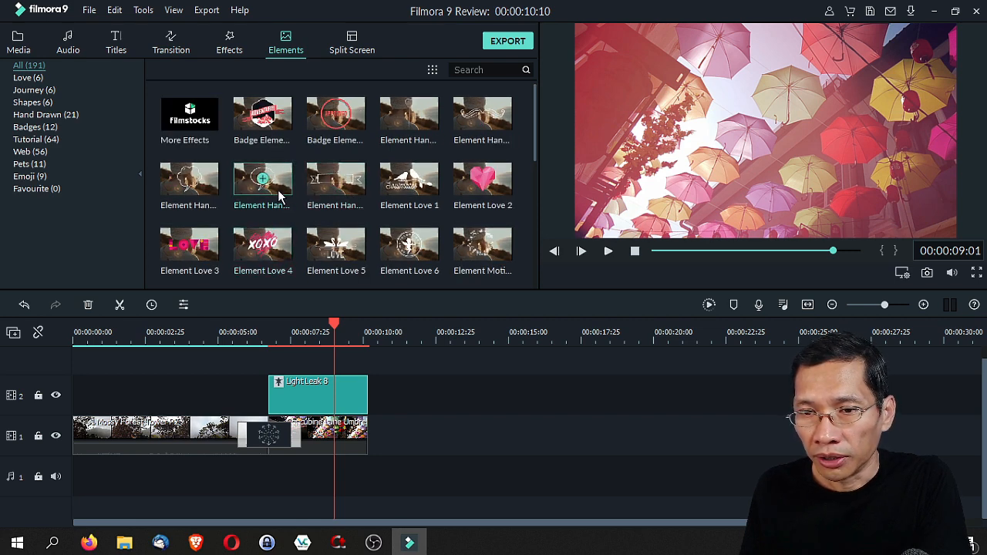
Add the Element Handdrawn 14 speech bubble at the playhead on a new video track and play it back.
left_click(263, 179)
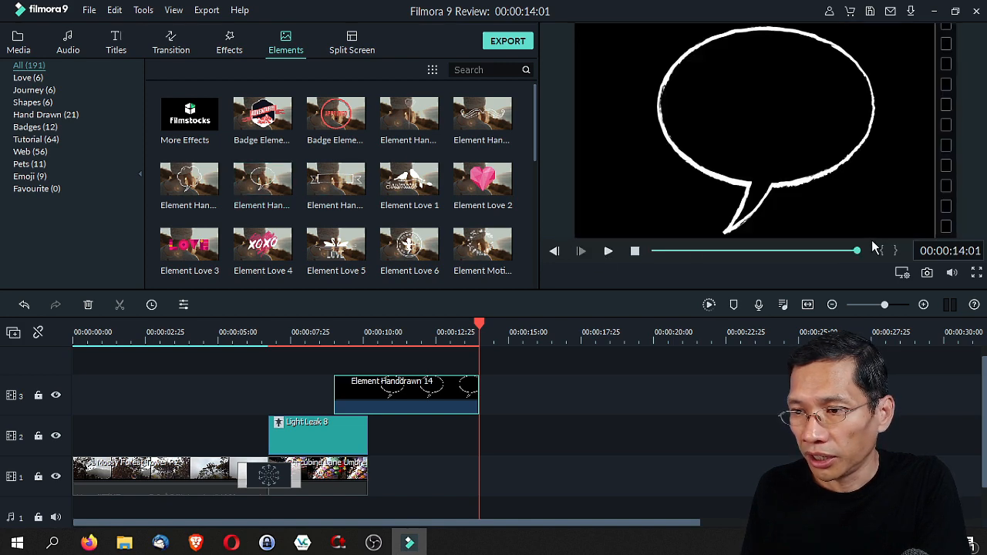
left_click_drag(859, 252, 650, 253)
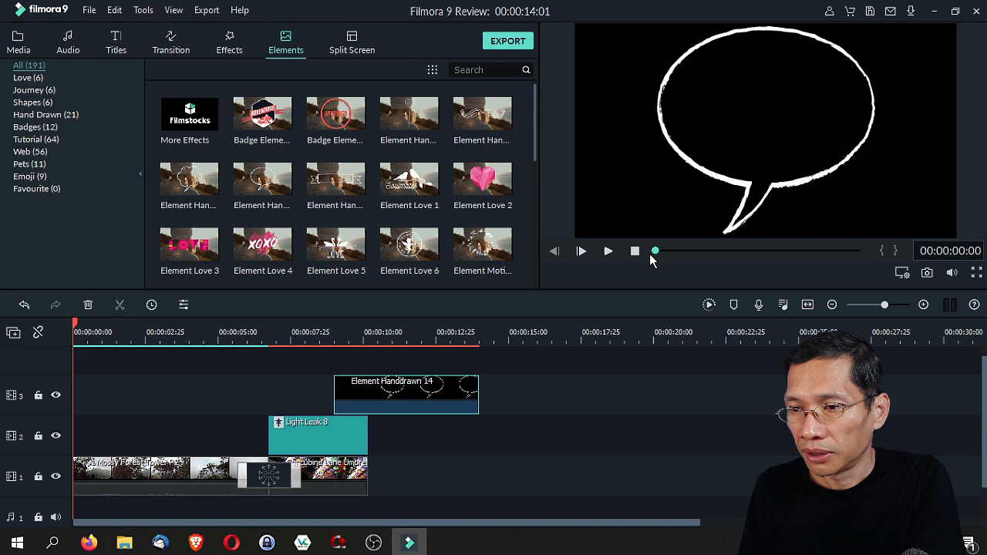
left_click(608, 252)
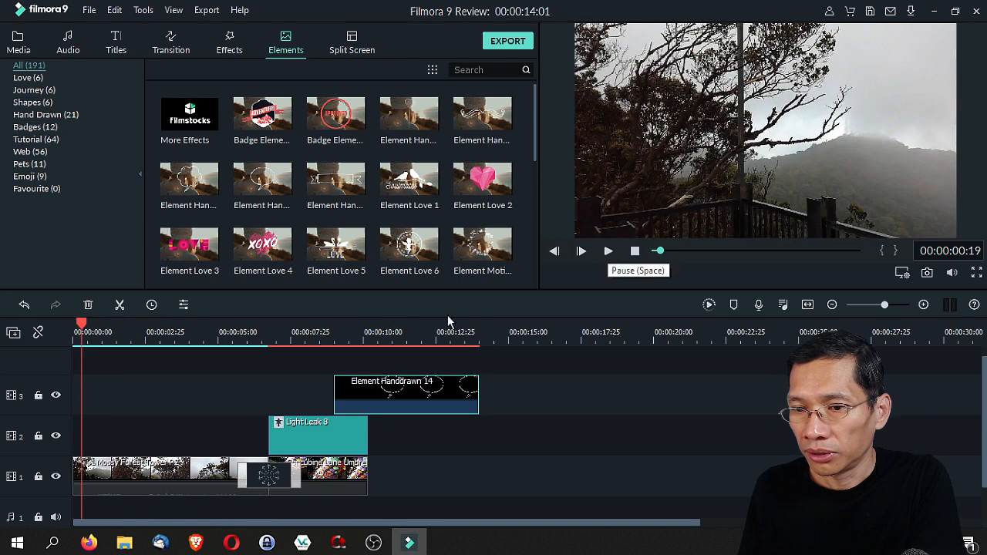
left_click(333, 342)
left_click(607, 252)
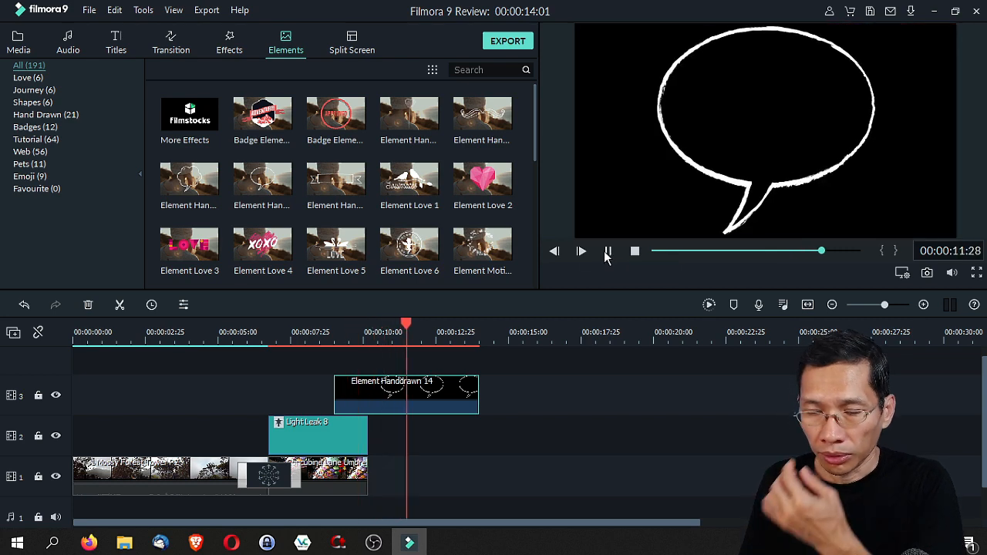
key("space")
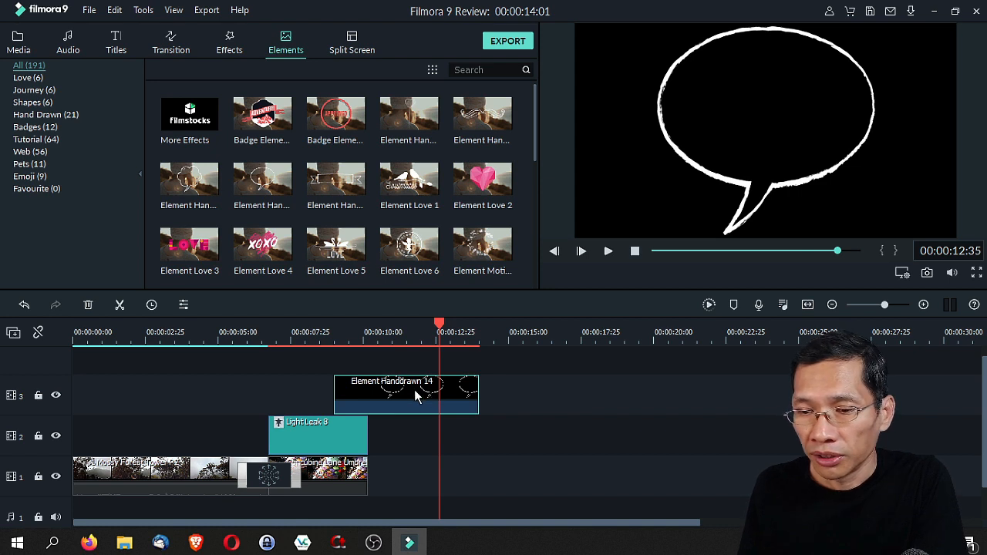
Try the shortened speech bubble element at the start of video track 2 over the Mossy Forest clip, and delete it.
left_click_drag(414, 389, 135, 429)
left_click_drag(217, 434, 205, 434)
left_click(90, 336)
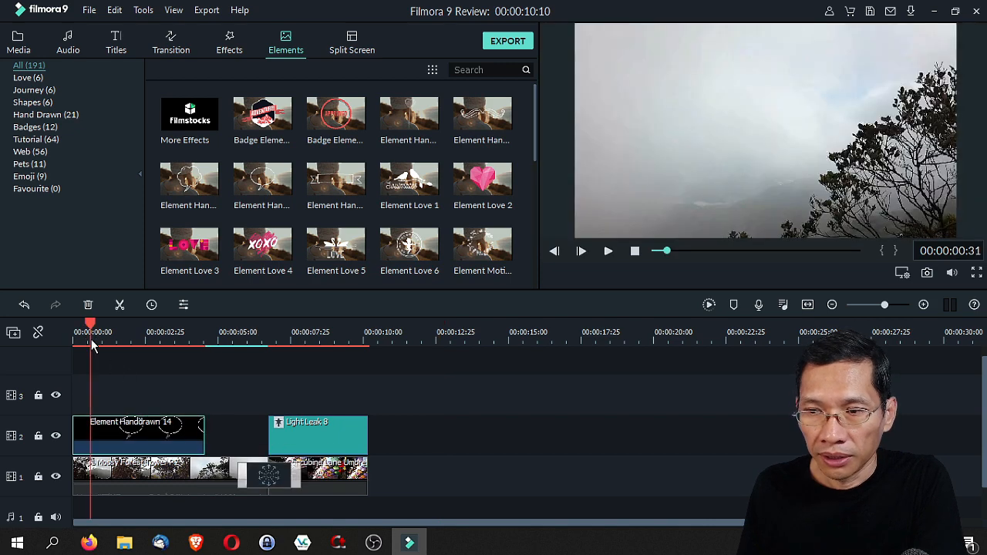
left_click_drag(90, 340, 151, 359)
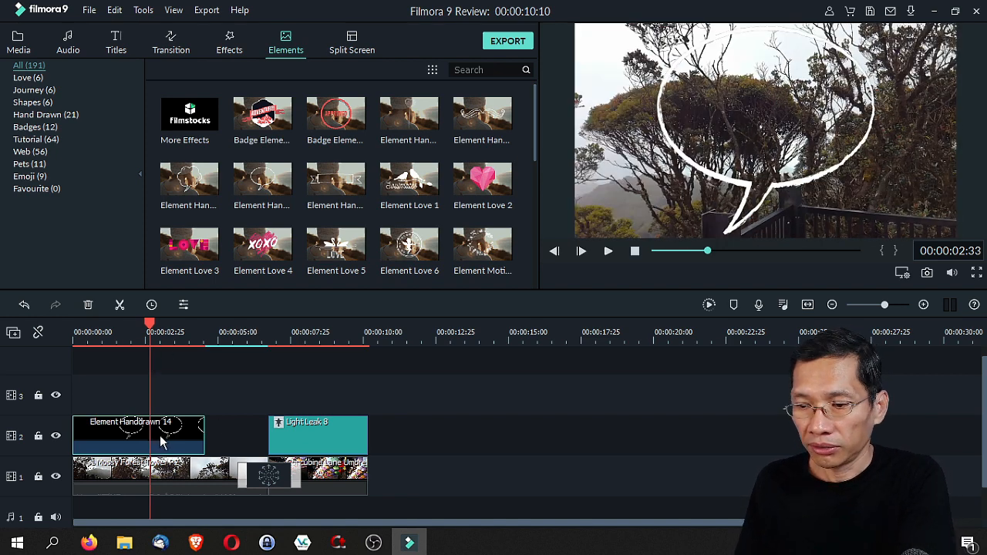
key("Delete")
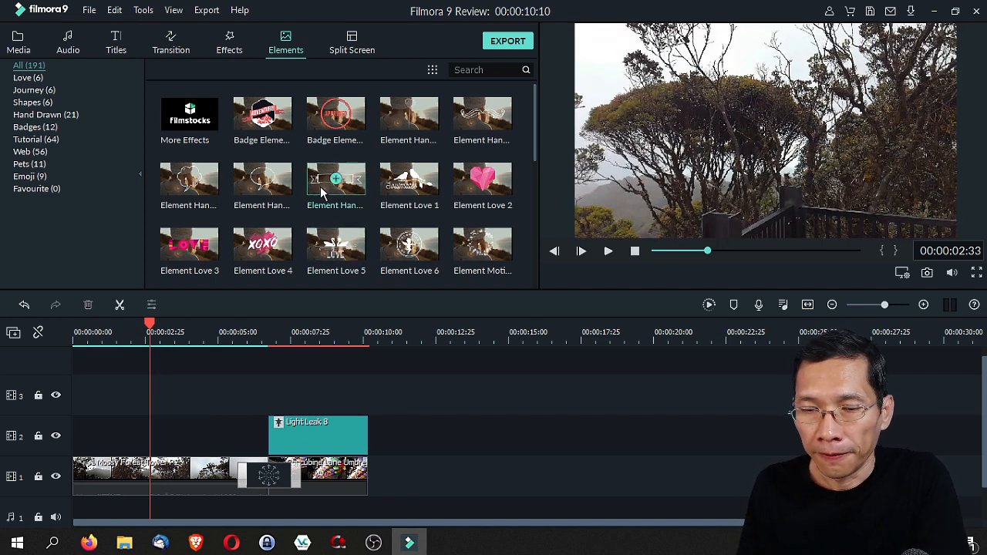
Place the Element Handdrawn 21 banner at the start of video track 2, shorten it to about 4 seconds, and preview it.
left_click_drag(330, 189, 83, 435)
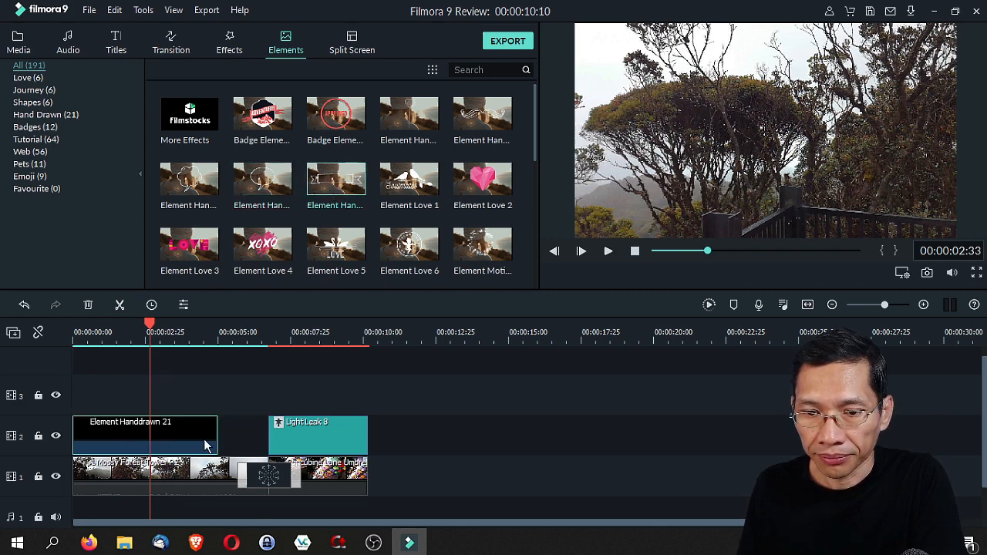
left_click_drag(217, 439, 191, 441)
left_click(115, 333)
left_click_drag(116, 334, 152, 336)
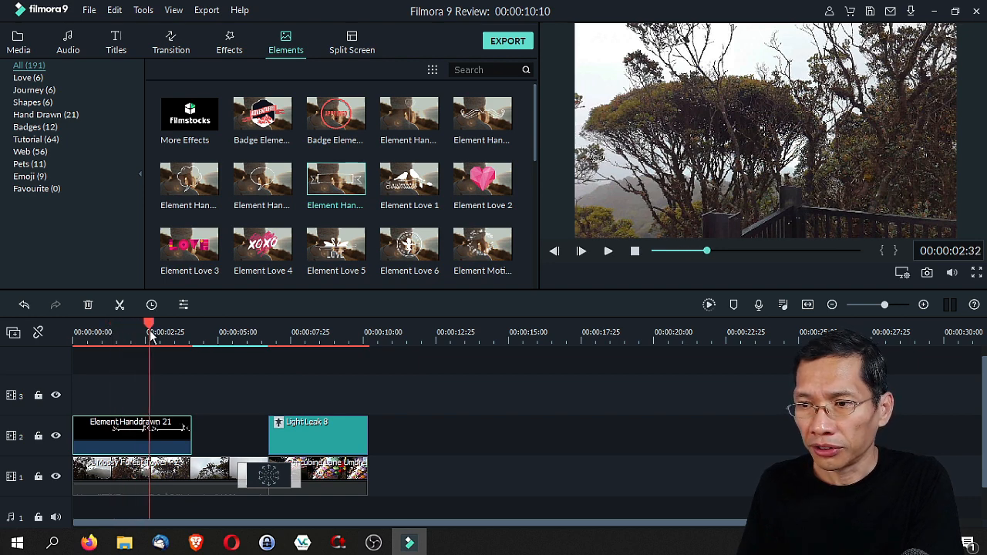
left_click(100, 339)
key("space")
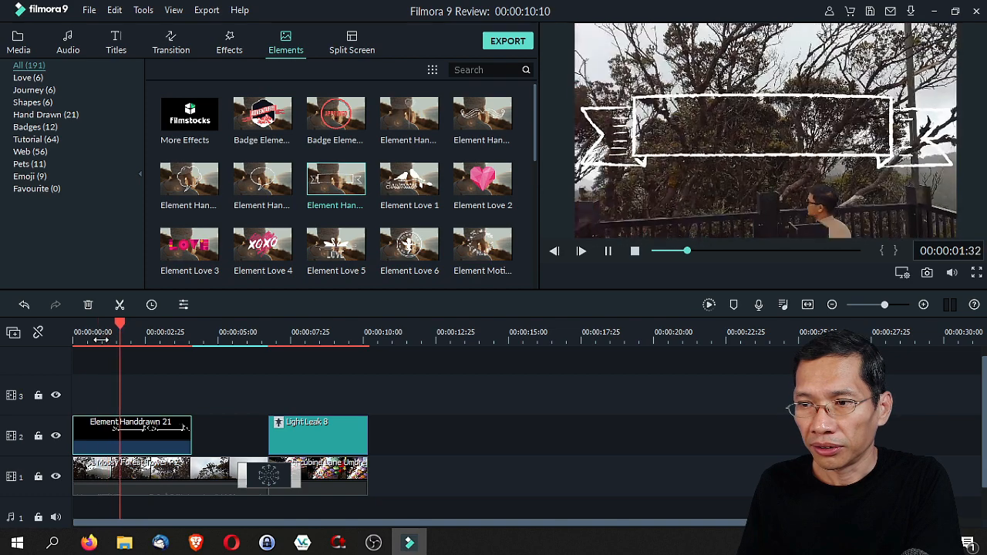
Stop the playback, shrink the banner element to about half its size, and place it near the lower edge of the frame, slightly left of centre.
key("space")
left_click(722, 130)
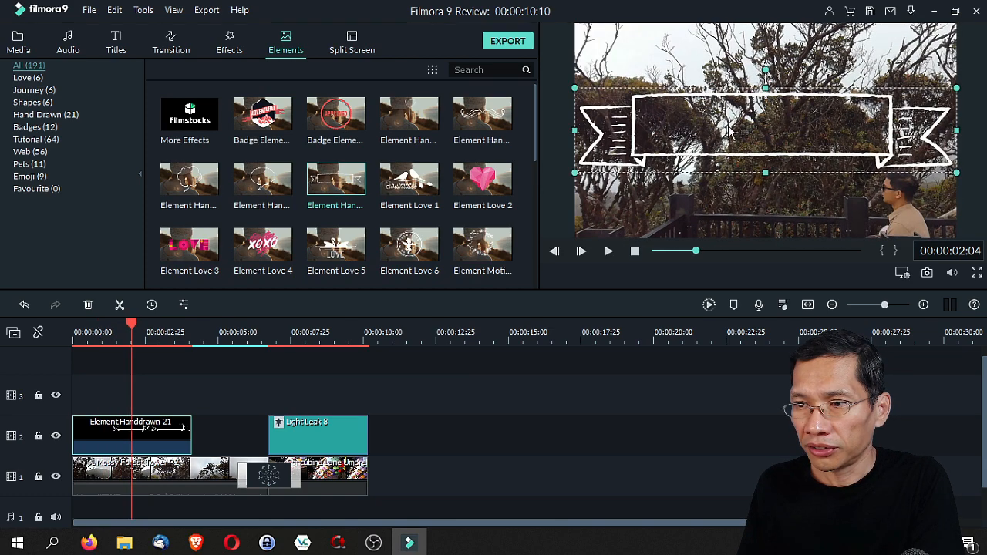
left_click_drag(575, 87, 734, 124)
left_click_drag(866, 141, 741, 199)
left_click_drag(831, 179, 797, 186)
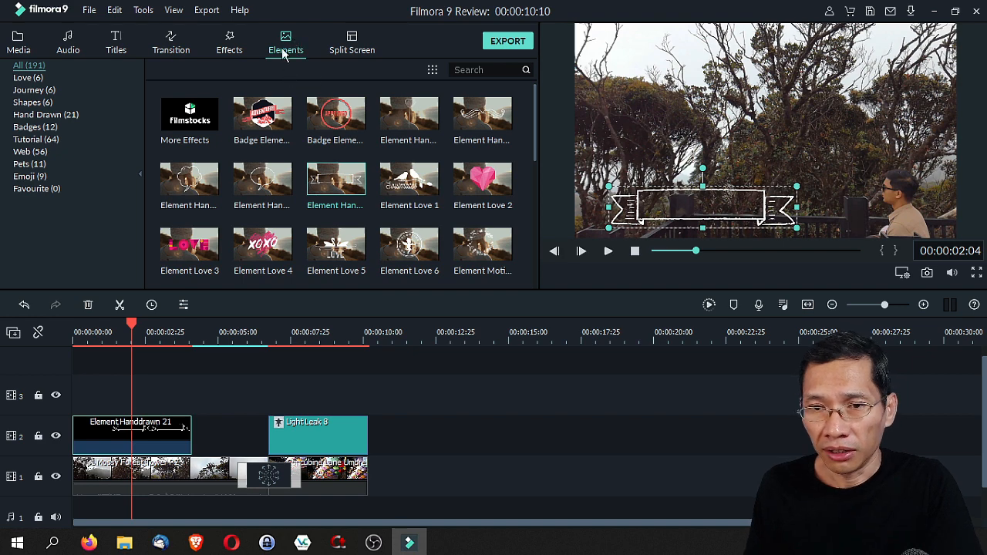
Add the Credit 1 title to video track 2 right after the Light Leak 8 clip, and preview the rolling credits.
left_click(117, 43)
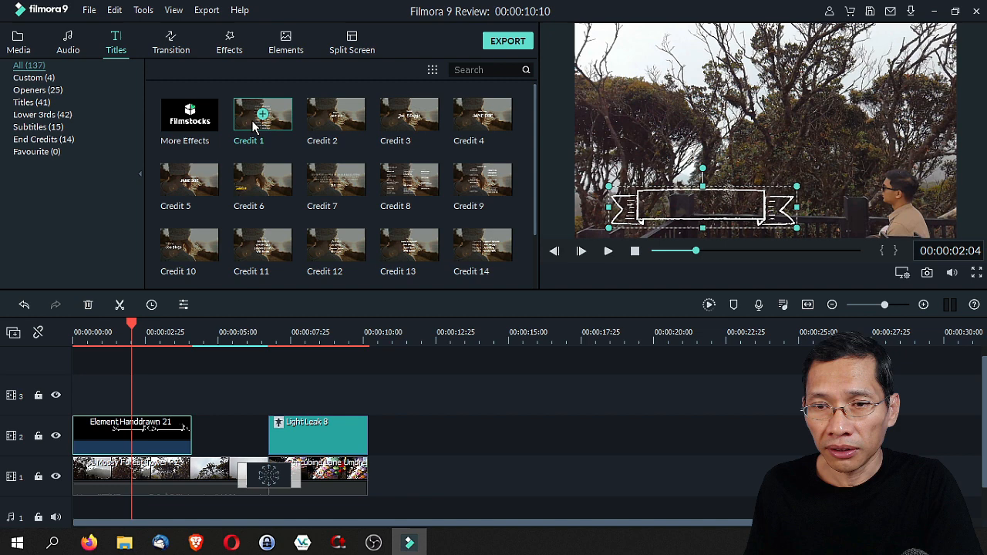
left_click_drag(268, 126, 379, 444)
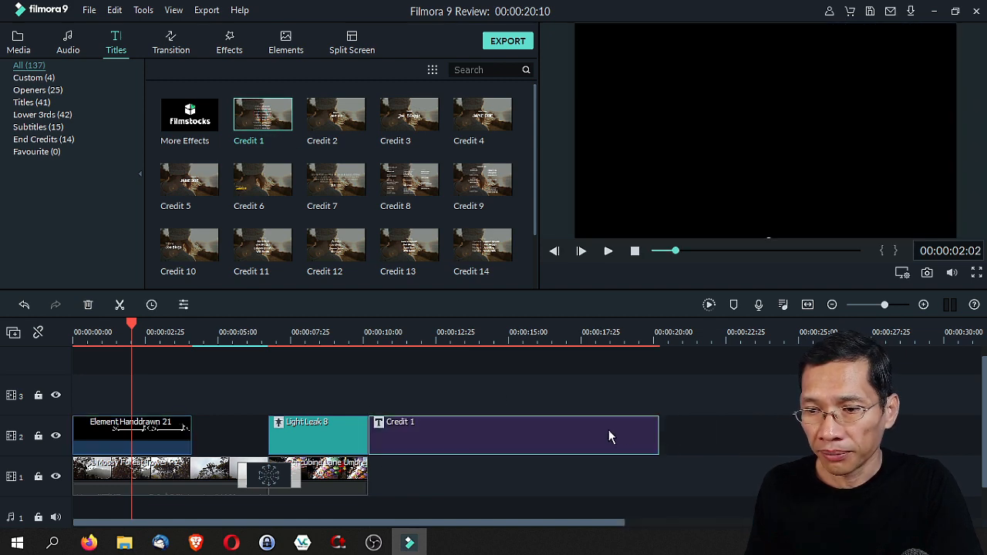
left_click(414, 342)
left_click_drag(414, 336, 494, 343)
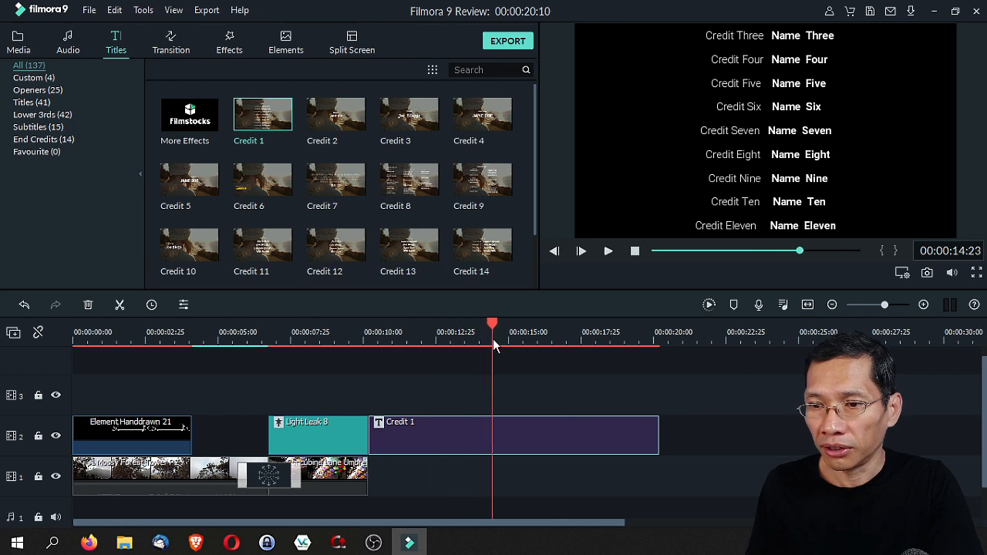
left_click(447, 331)
key("space")
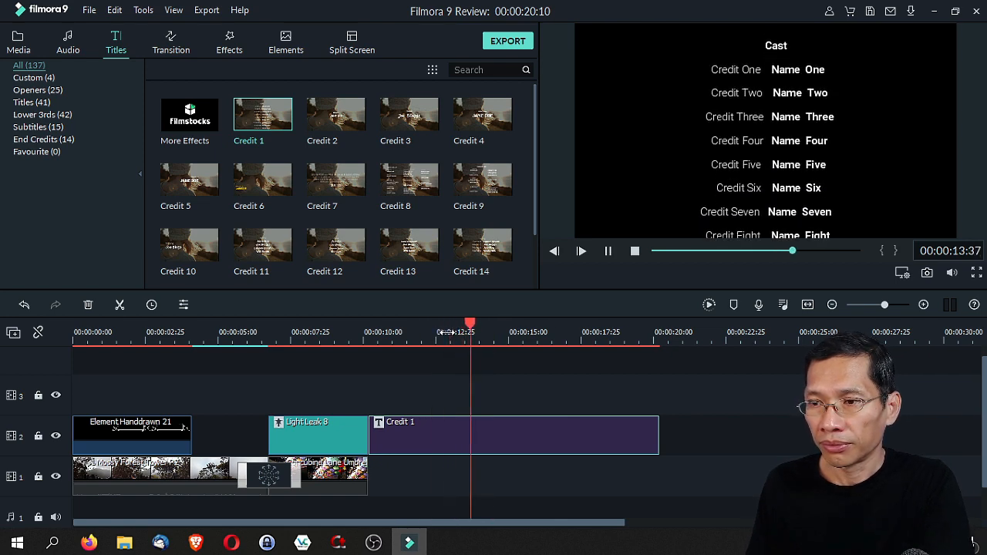
key("space")
left_click_drag(499, 327, 445, 347)
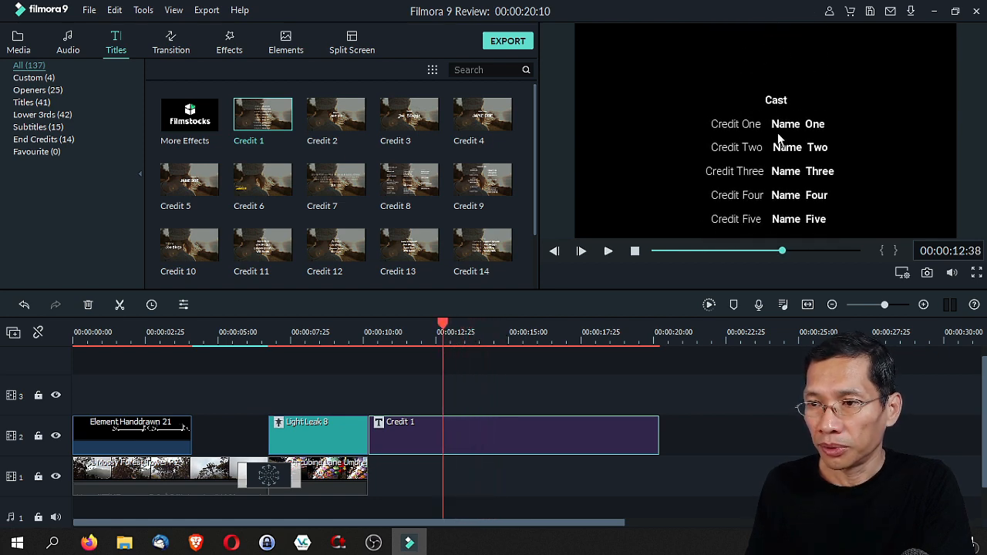
Open the Credit 1 title text for editing and replace "Name One" with the creator's first name.
left_click(779, 140)
double_click(781, 131)
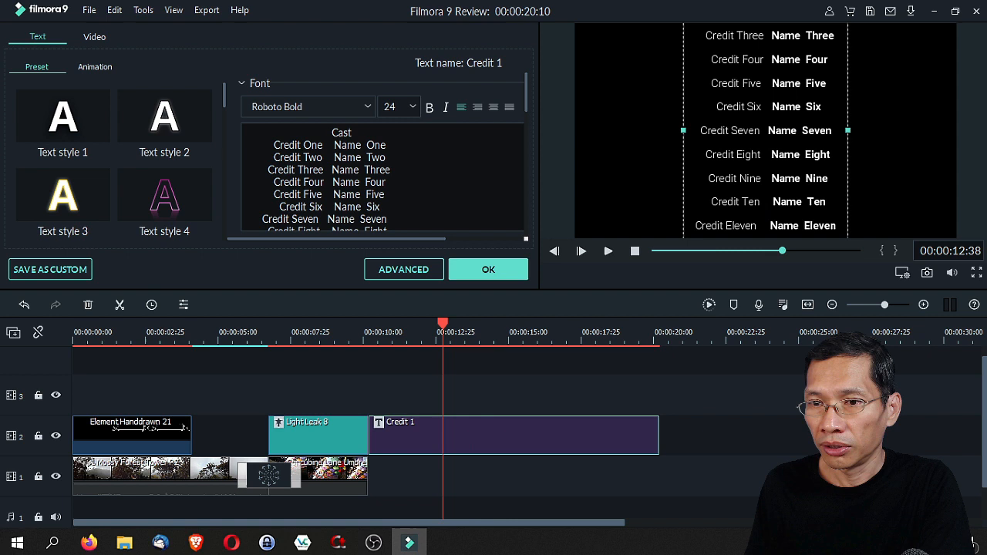
left_click_drag(337, 145, 451, 144)
type("JAme")
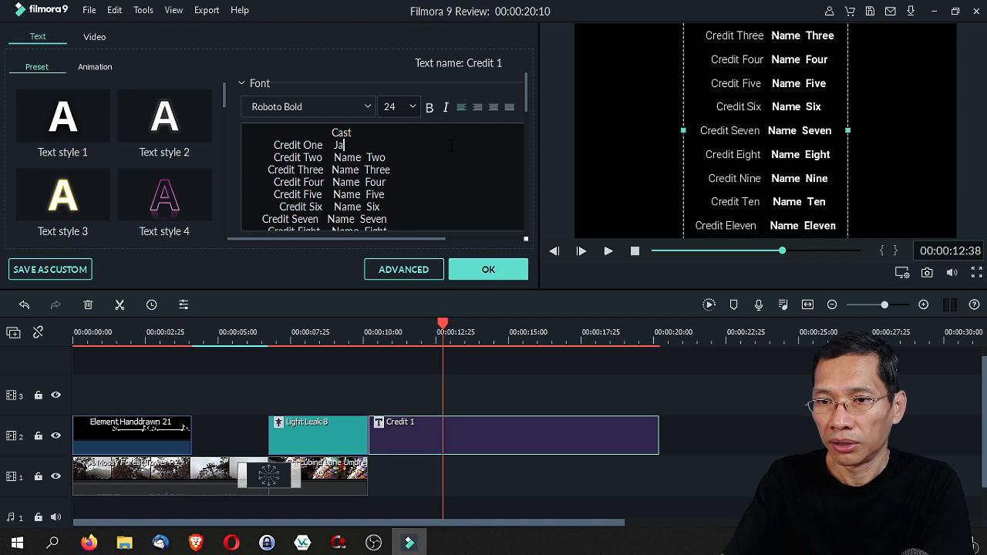
Replace the "Credit One" label in the first credit line with "Video Creator".
key("Home")
type("Video Crea")
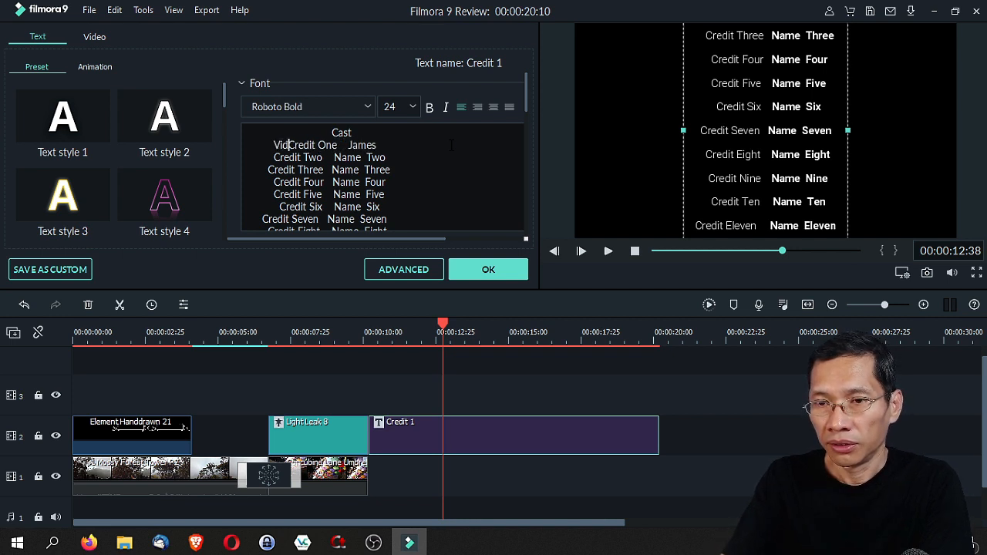
type("tor")
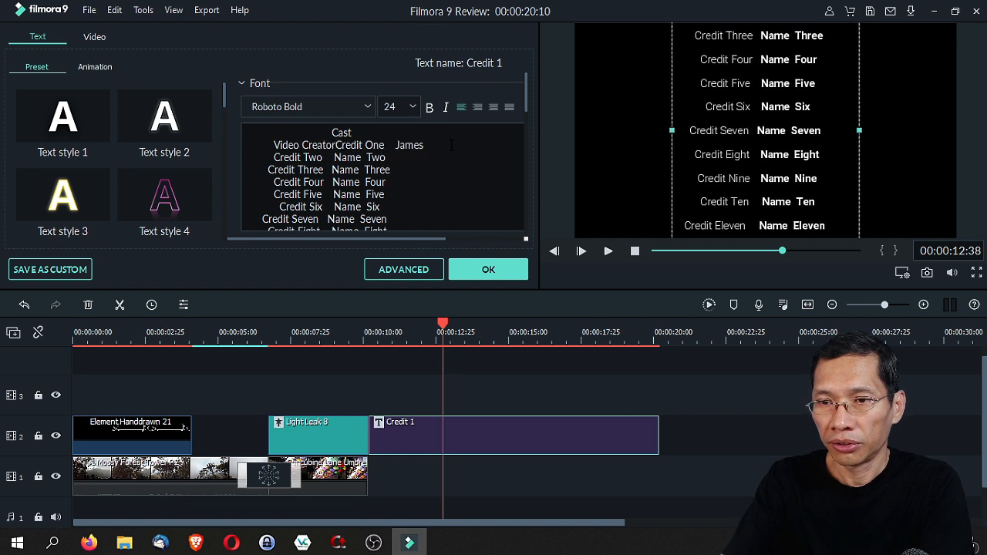
key("Delete")
key("Delete")
key("Delete")
key("Delete")
key("Delete")
key("Delete")
key("Delete")
key("Delete")
key("Delete")
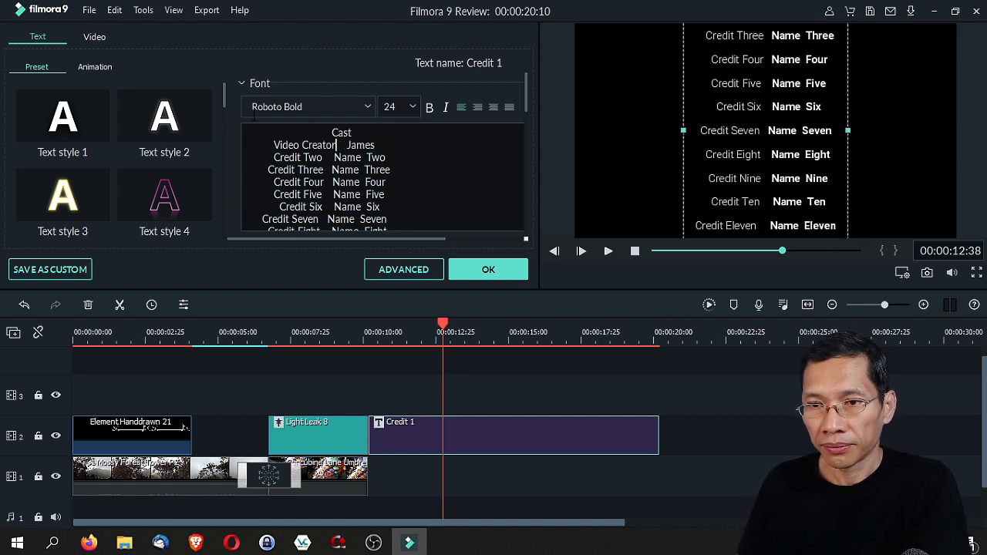
Remove leading spaces from the "Video Creator" line to align it with the other credits, checking it in the preview.
key("Delete")
key("Delete")
key("Delete")
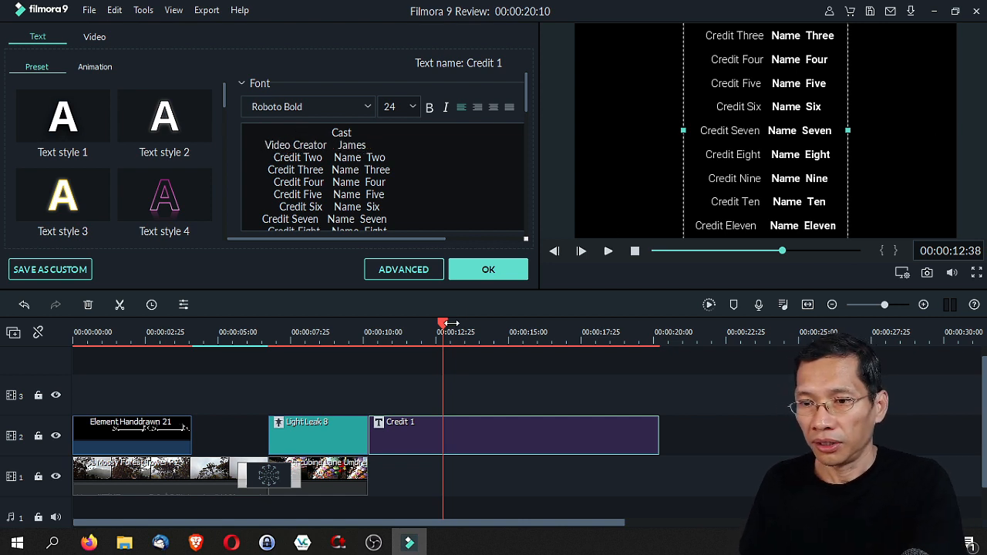
left_click_drag(443, 326, 437, 332)
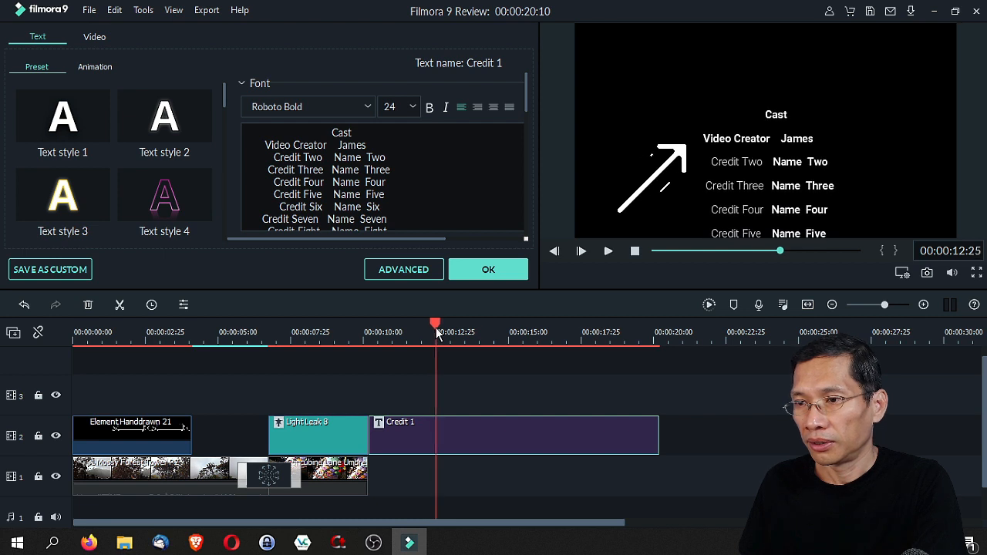
key("Delete")
key("Delete")
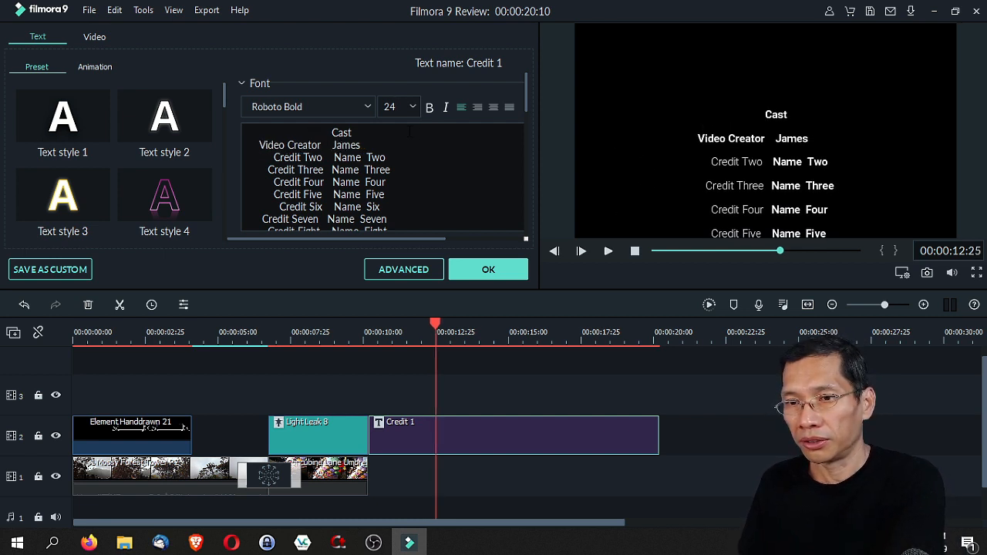
Change the font of the "Video Creator" label to Roboto Light and apply the title edits.
left_click(291, 130)
left_click(304, 144)
left_click_drag(318, 145, 260, 145)
left_click(368, 106)
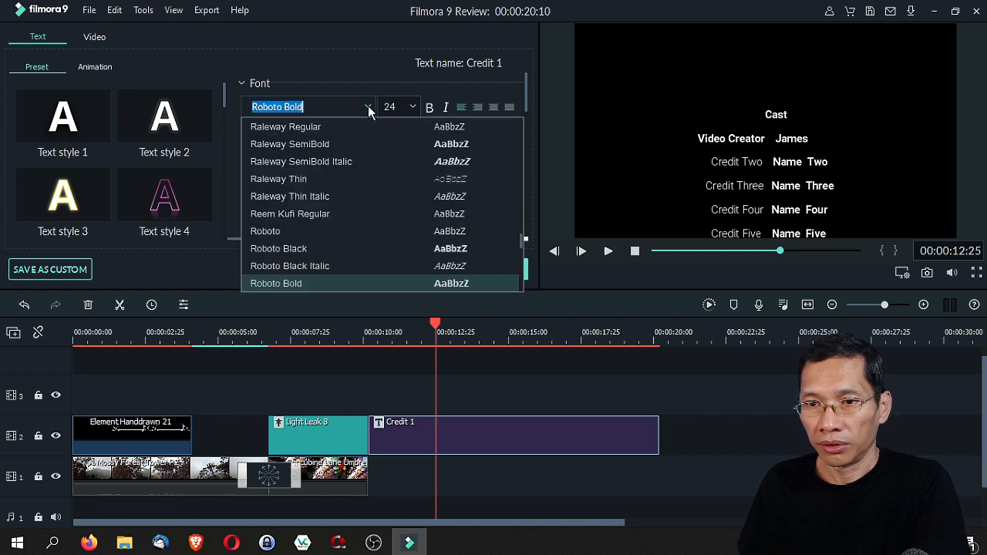
scroll(338, 220, "down", 3)
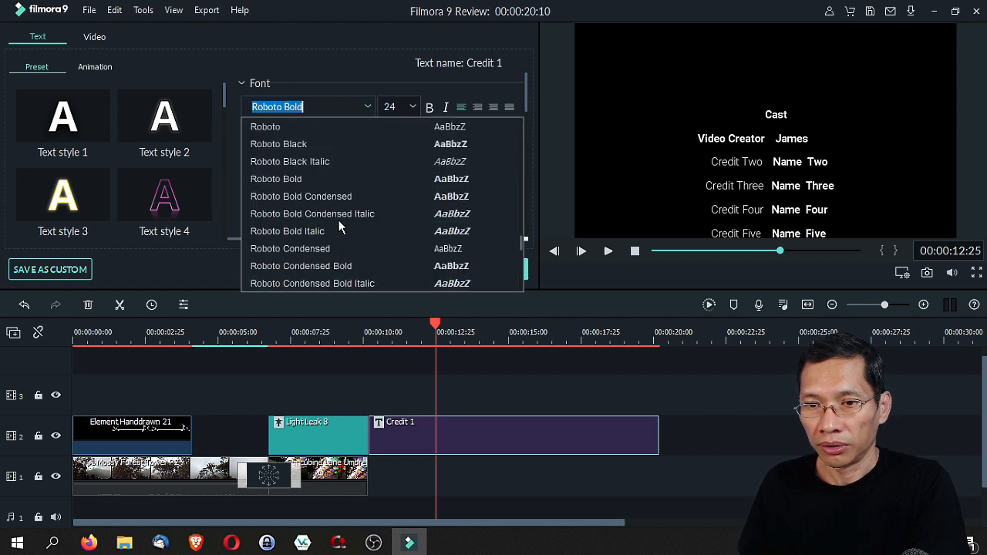
scroll(337, 213, "down", 3)
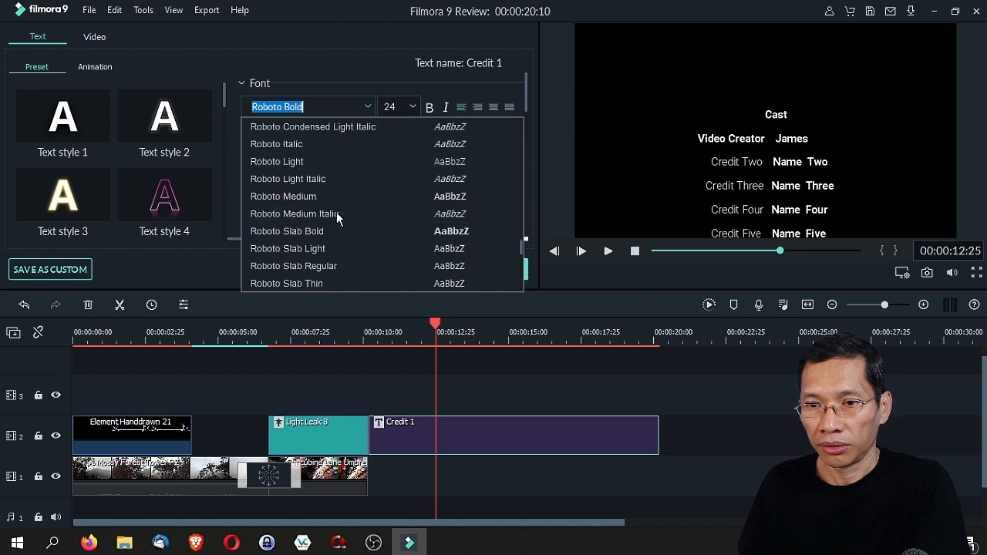
left_click(332, 161)
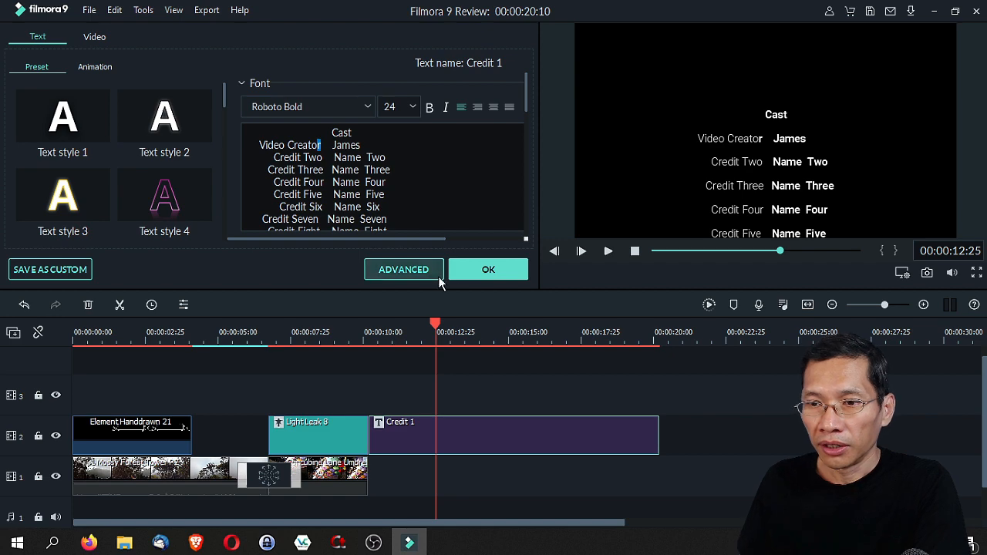
left_click(474, 271)
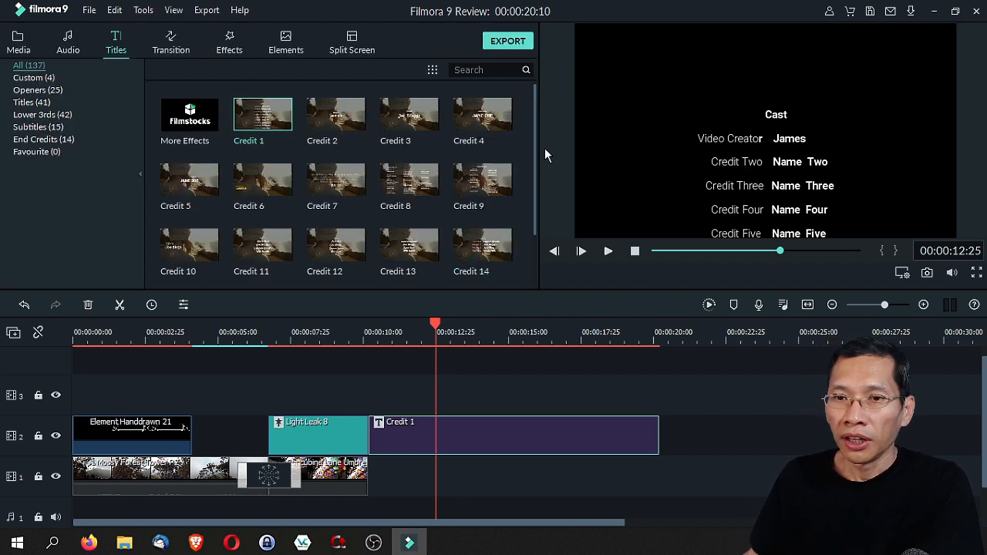
Look further down the title presets, move the playhead to 00:00:16:48 in the credits, and enlarge the timeline area.
scroll(490, 193, "down", 1)
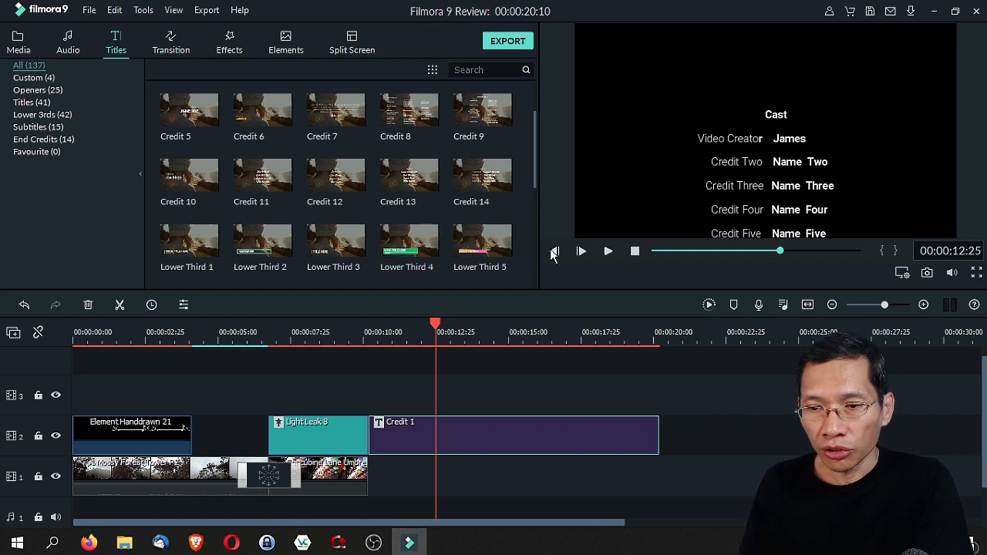
left_click(565, 319)
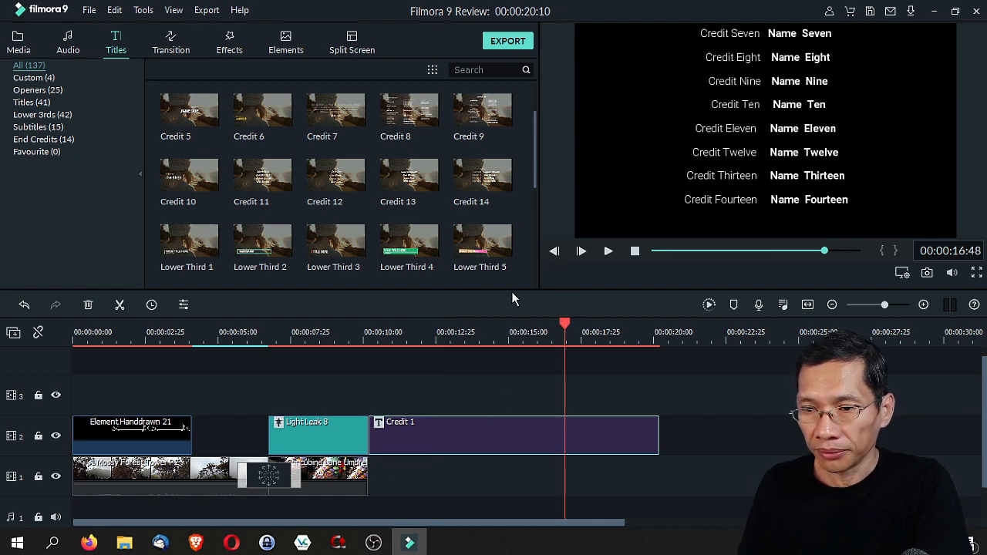
left_click_drag(511, 290, 516, 272)
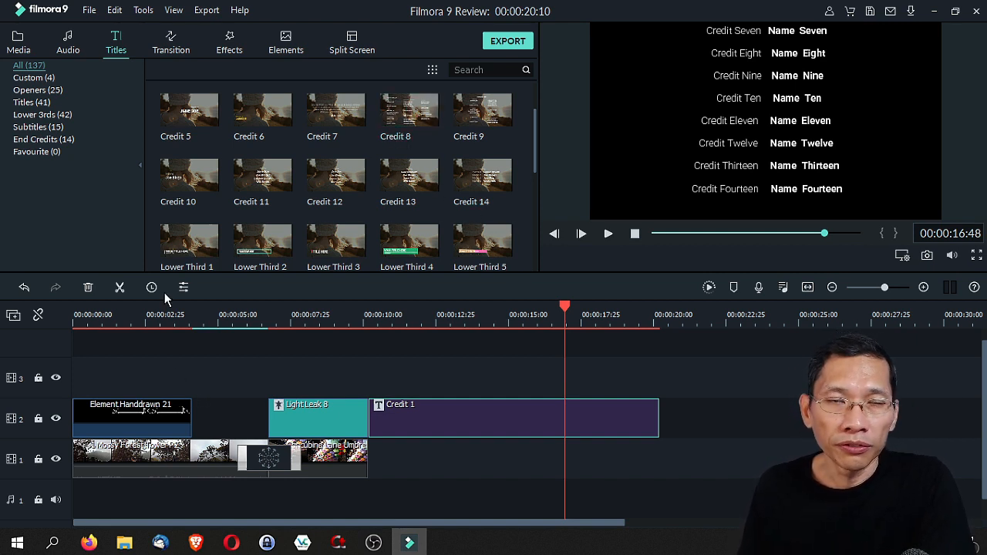
Look through the music tracks in the full Audio library.
left_click(66, 49)
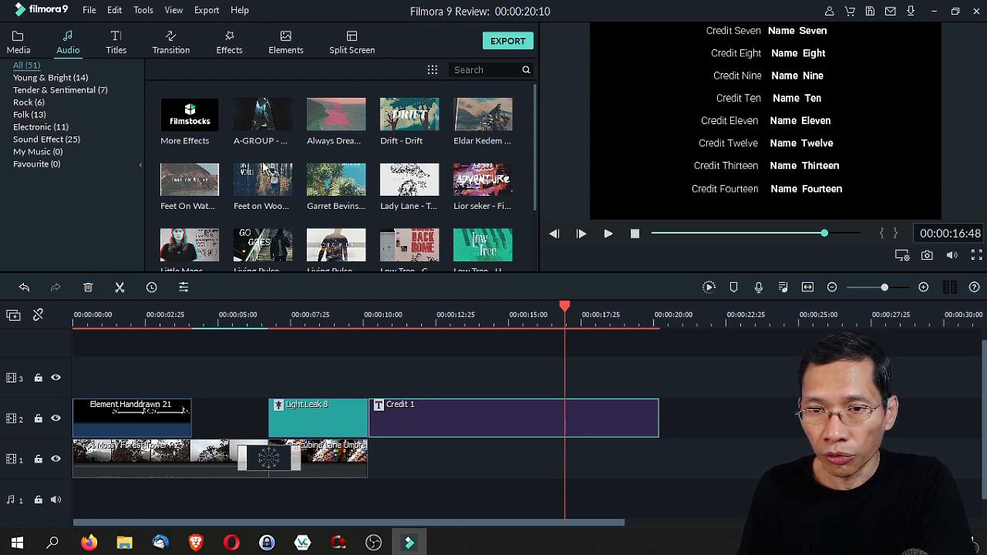
scroll(264, 166, "down", 5)
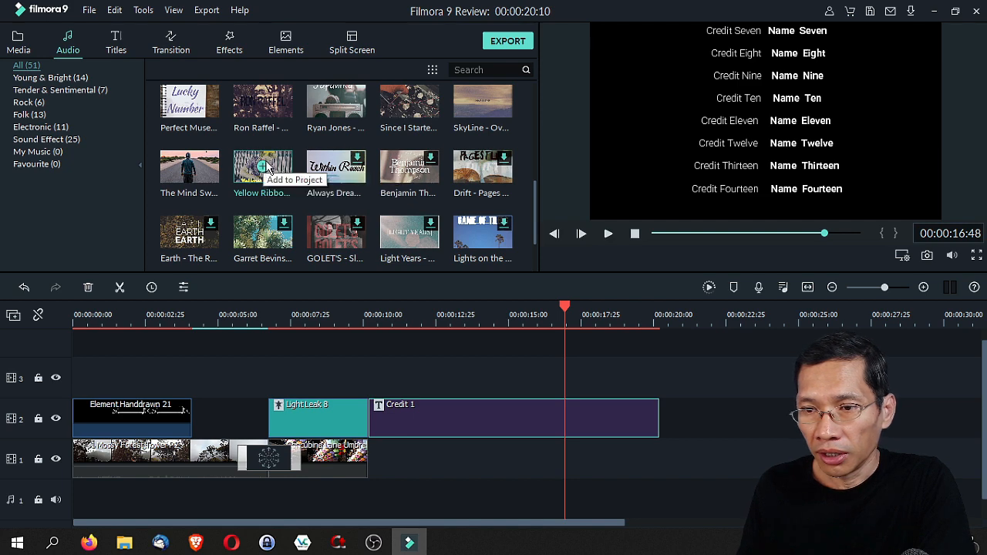
scroll(437, 171, "up", 5)
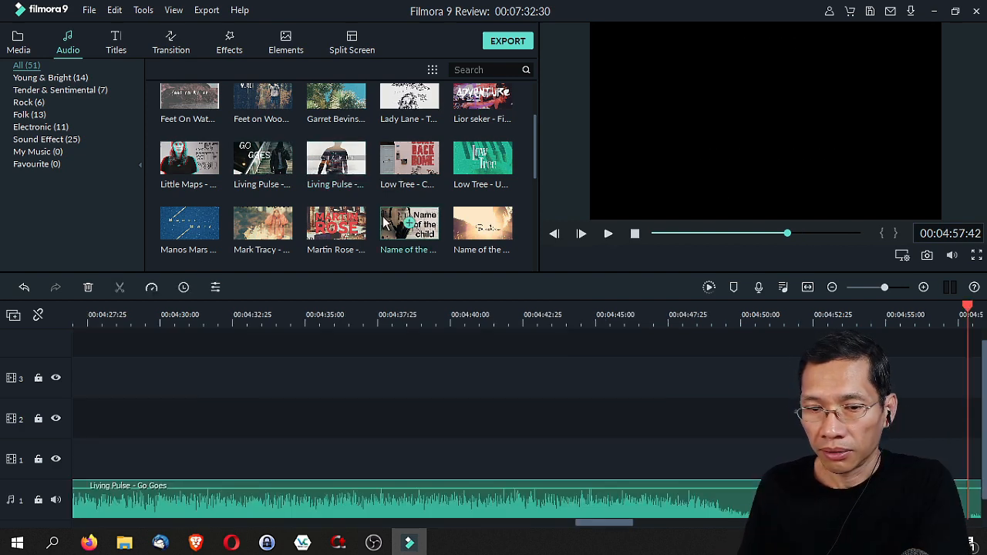
Play the Living Pulse music on audio track 1, undo the last two additions, and delete the remaining Go Goes track.
key("space")
left_click(609, 234)
left_click(609, 236)
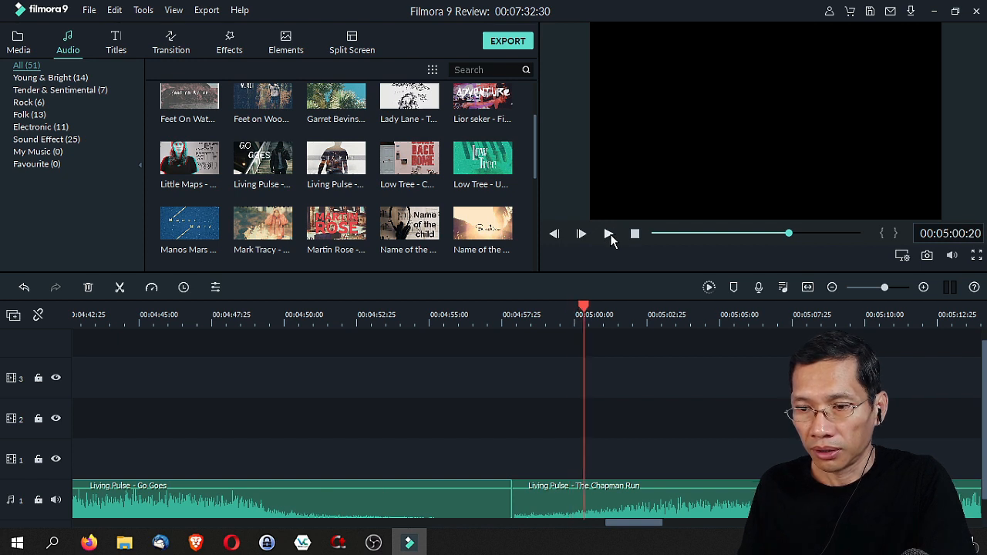
key("ctrl+z")
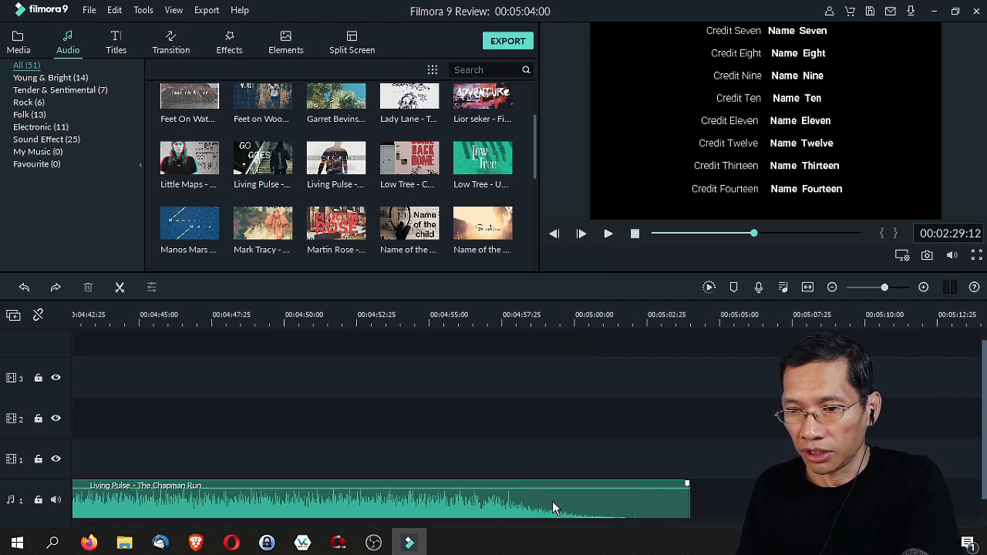
key("ctrl+z")
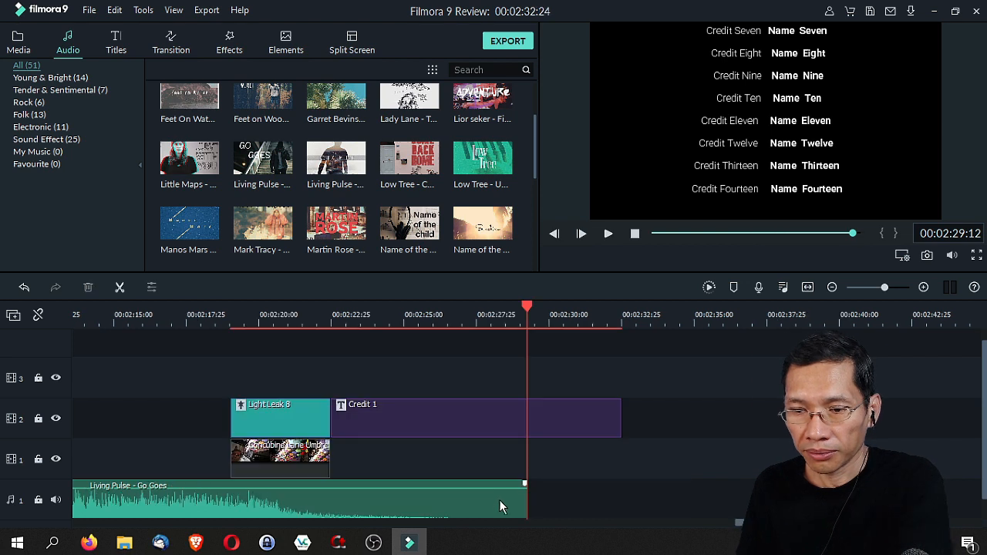
key("Delete")
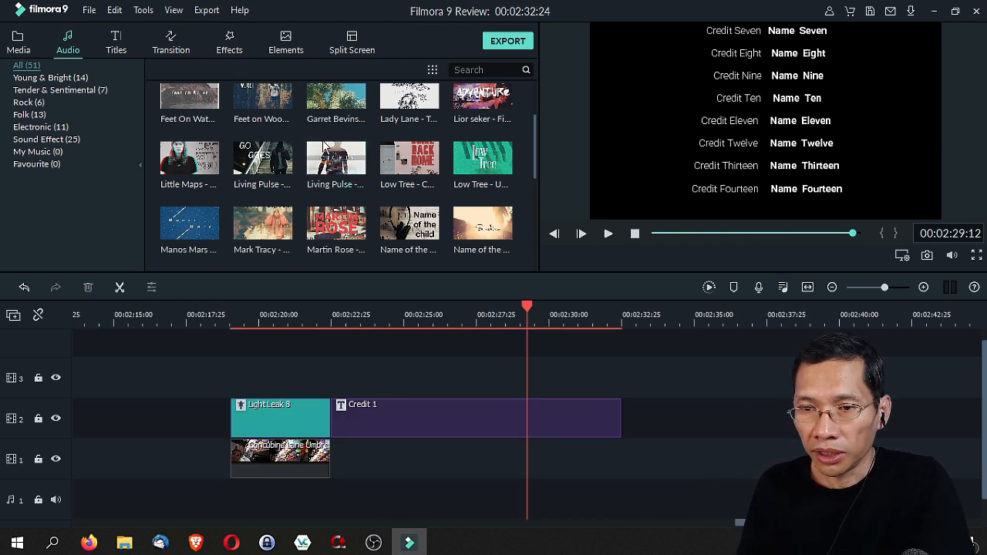
Preview Living Pulse - The Chapman Run, place it on audio track 1 at the start of the Light Leak 8 clip, and play it back.
double_click(357, 170)
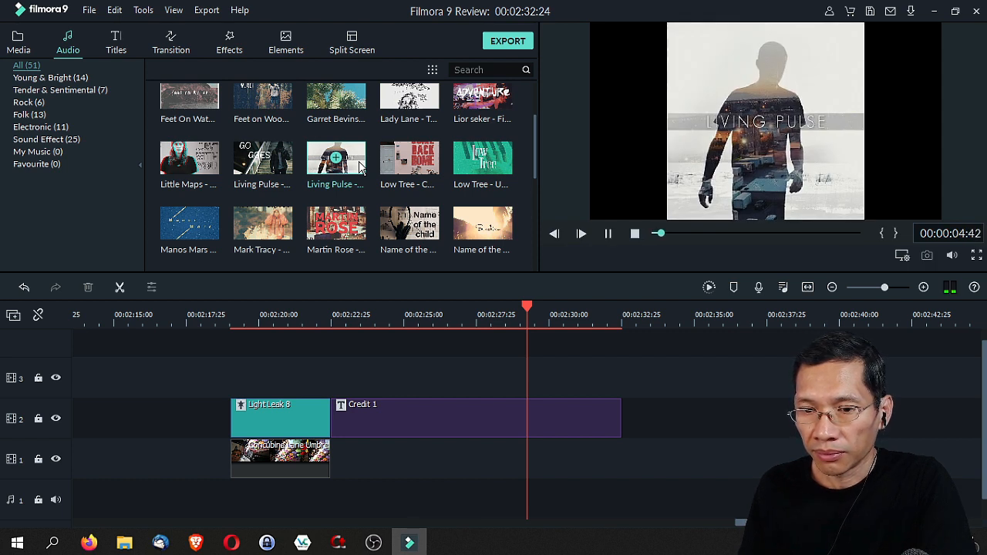
key("space")
left_click_drag(335, 162, 232, 492)
left_click(235, 315)
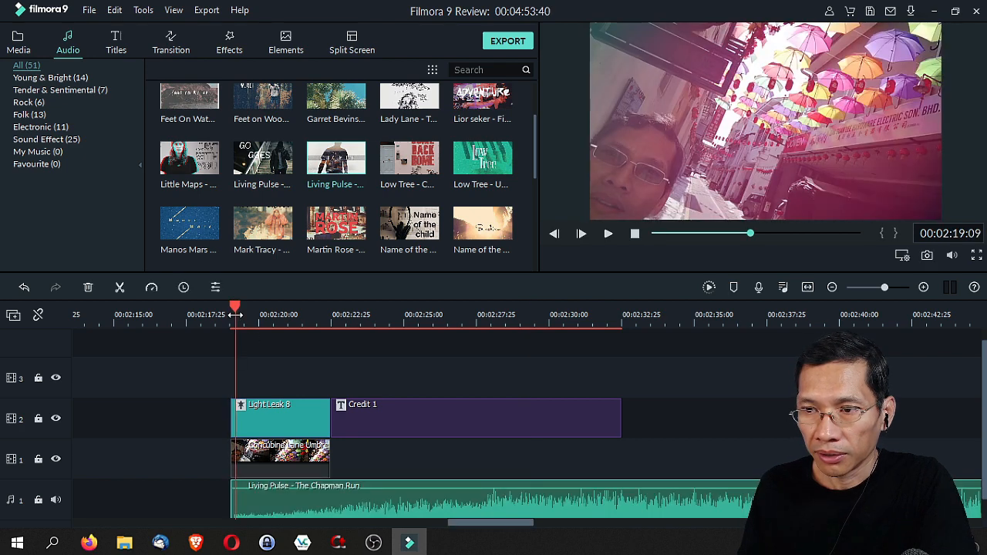
key("space")
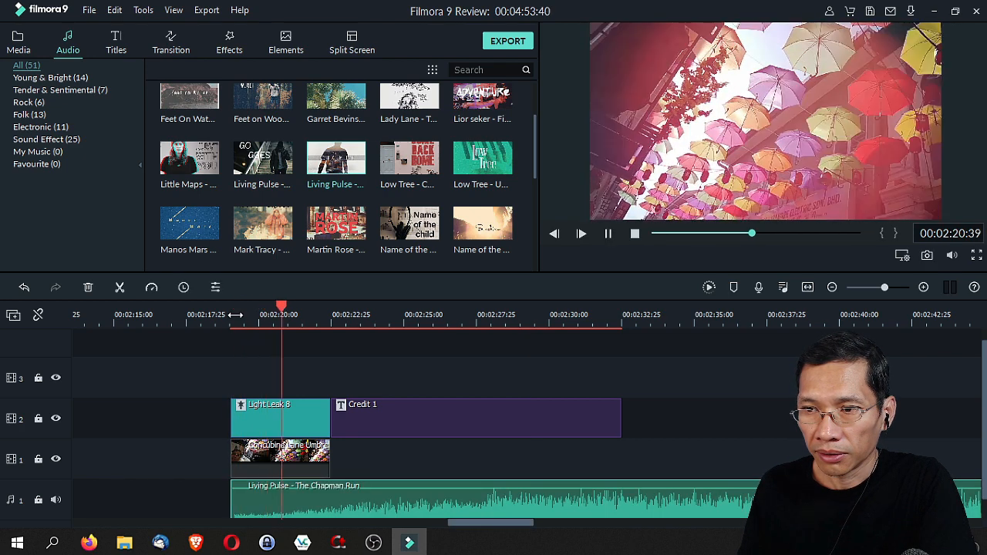
key("space")
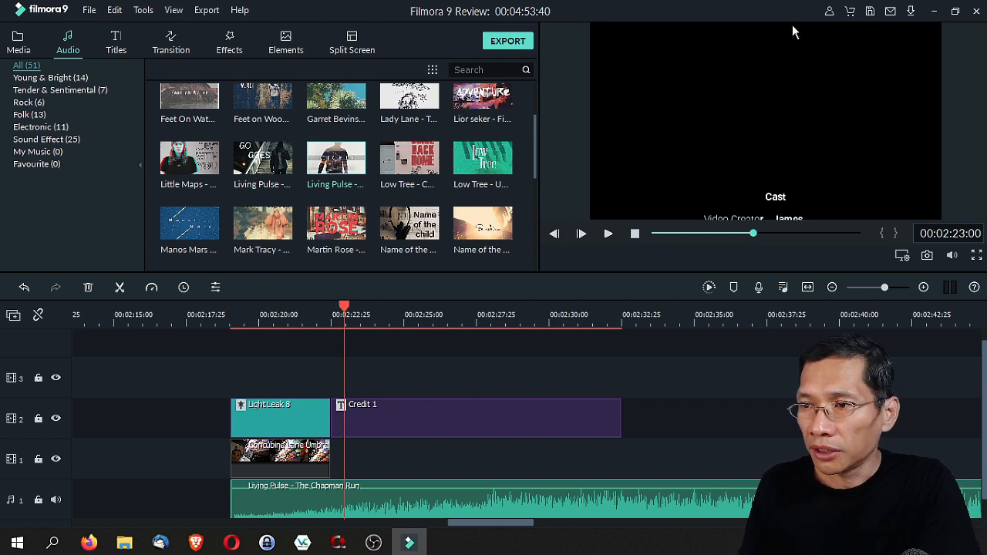
Open the Filmstocks page with Filmora9 stock video effects in Firefox.
left_click(913, 12)
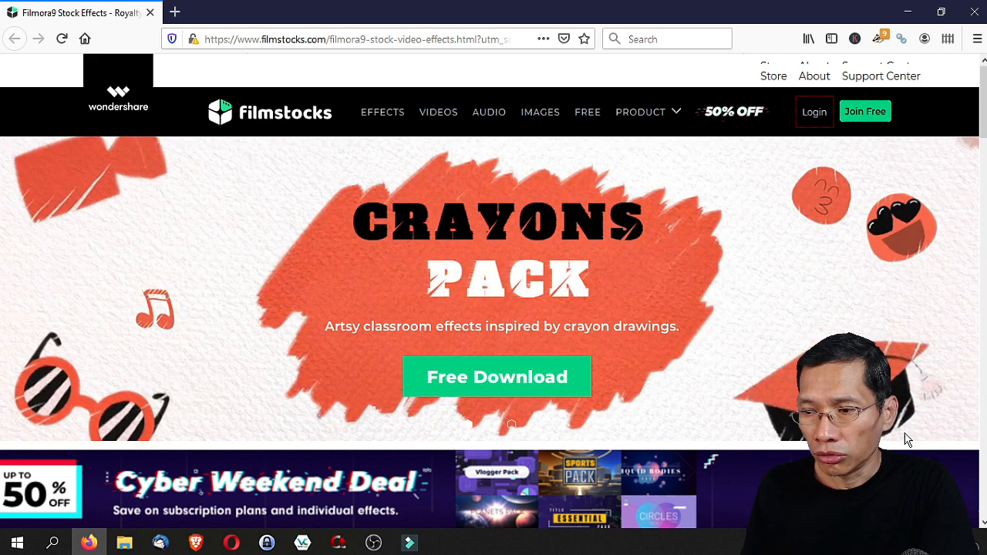
Look through the Filmstocks effects page down to Popular Downloads and switch back to Filmora 9.
scroll(596, 301, "down", 3)
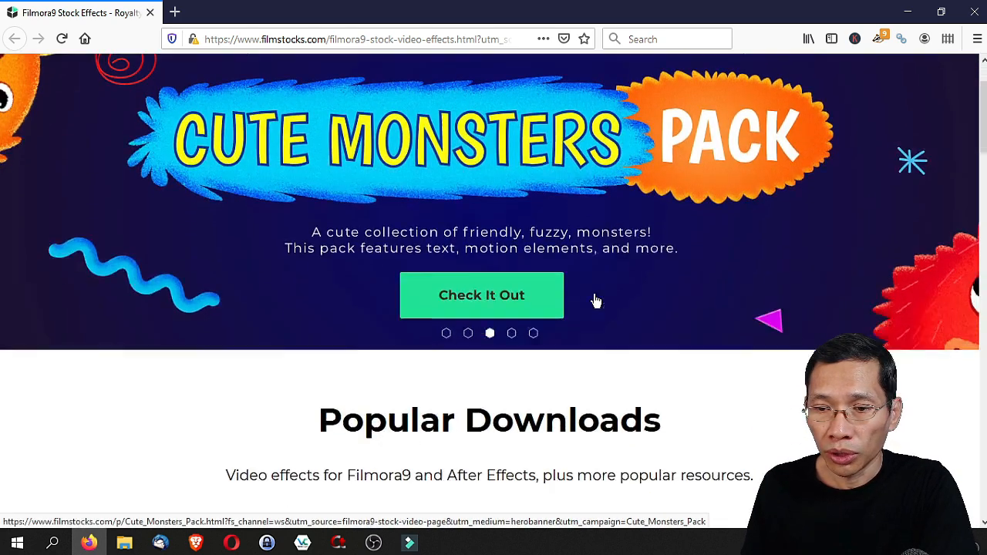
left_click(410, 543)
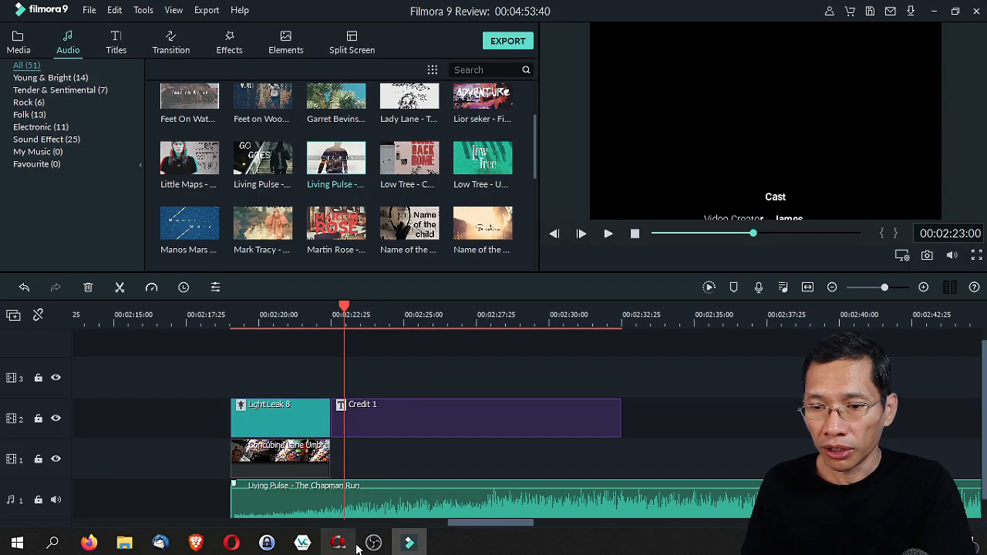
left_click(564, 378)
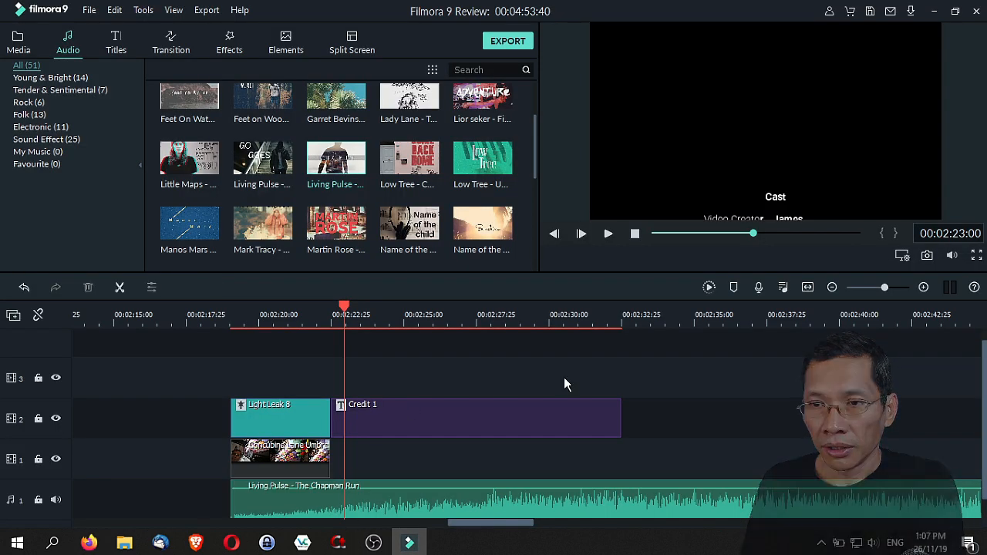
Start exporting the project to review the watermark-free subscription plans, and dismiss the plan offer.
left_click(498, 44)
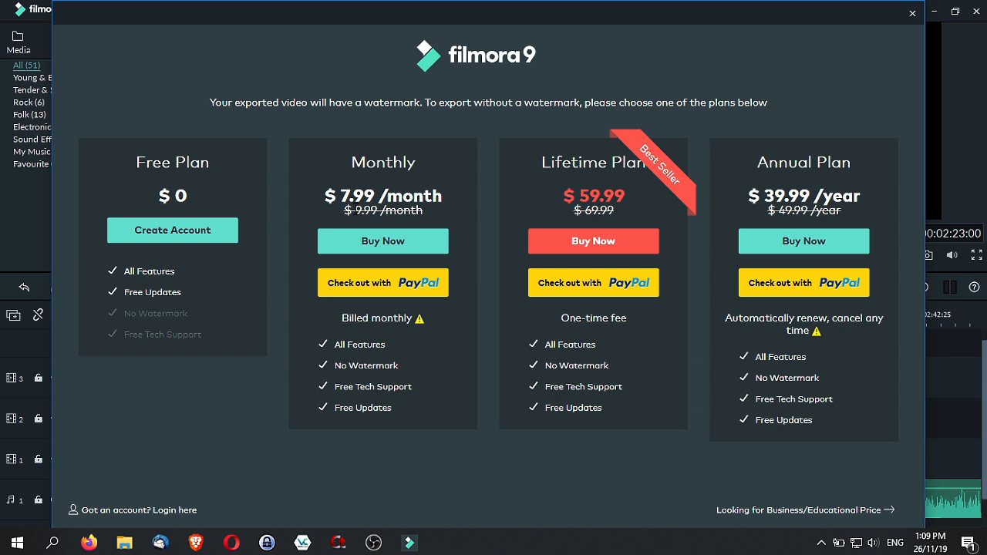
left_click(913, 15)
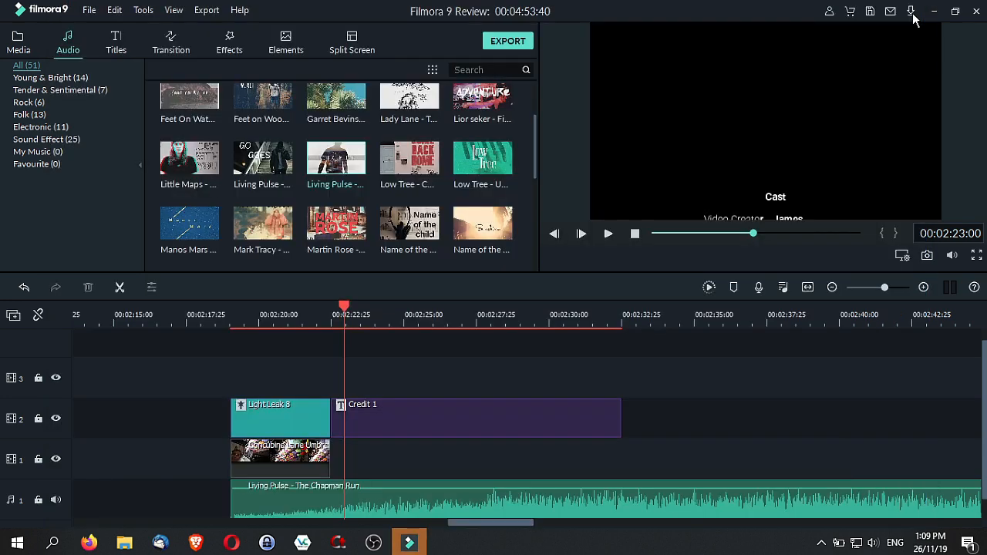
Log into the Wondershare ID with the account e-mail and password.
left_click(239, 10)
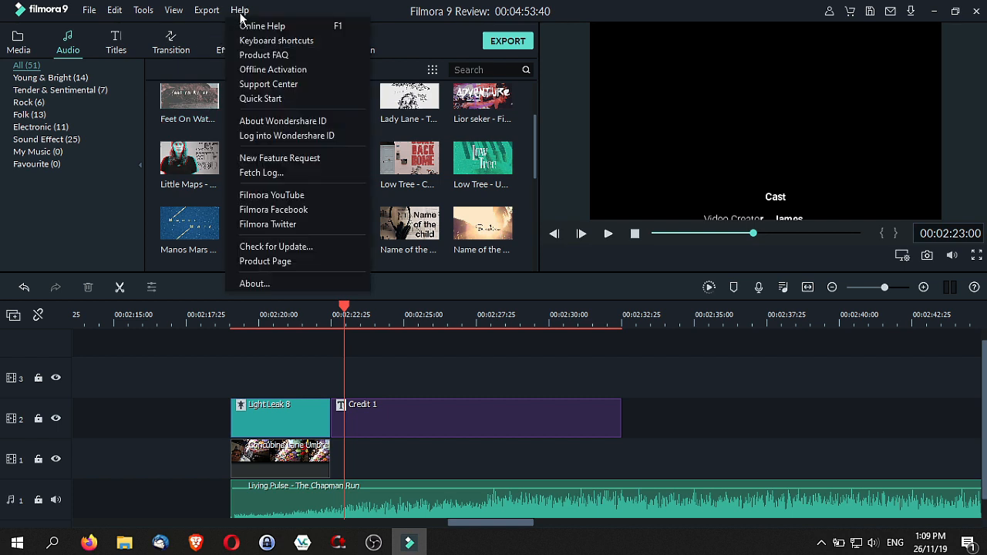
left_click(263, 139)
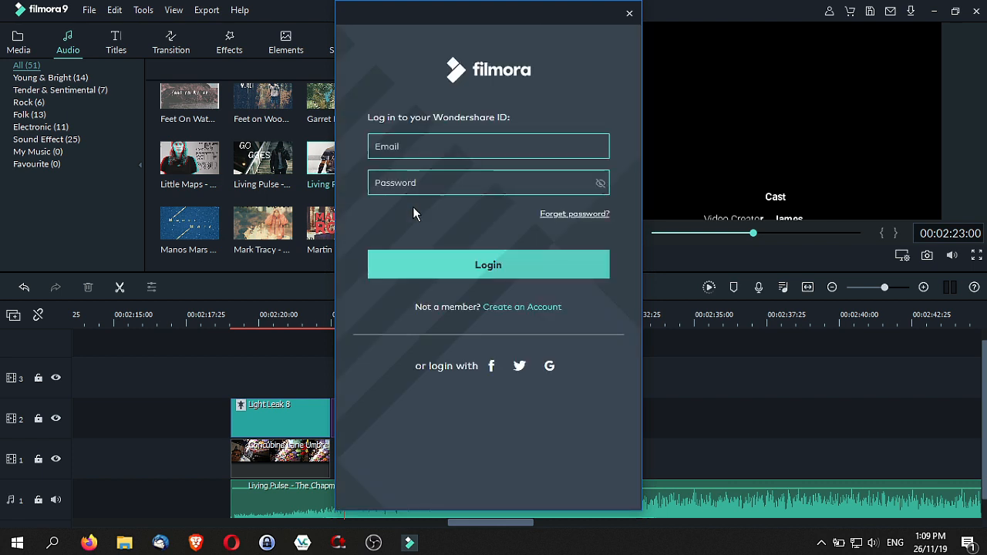
left_click(420, 149)
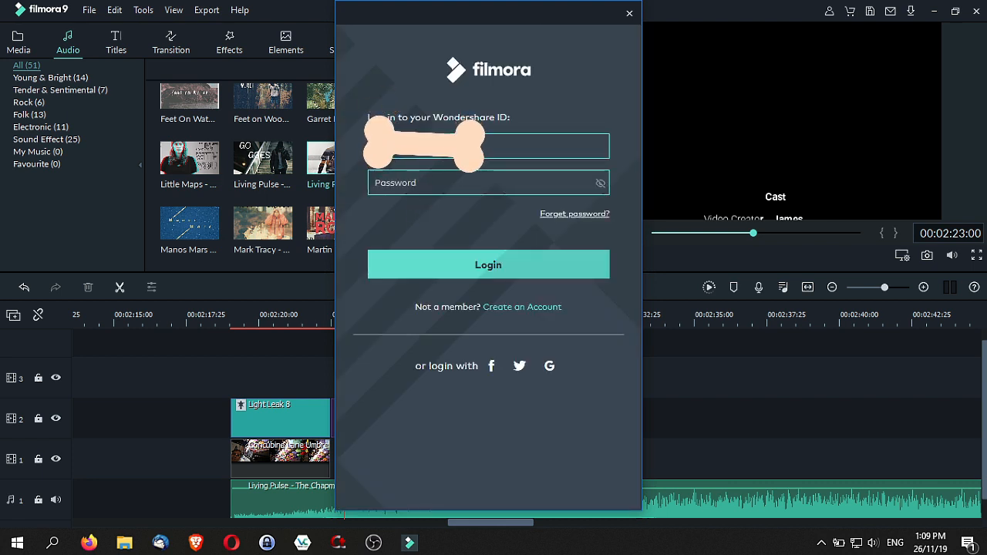
type("m")
key("Tab")
type("********")
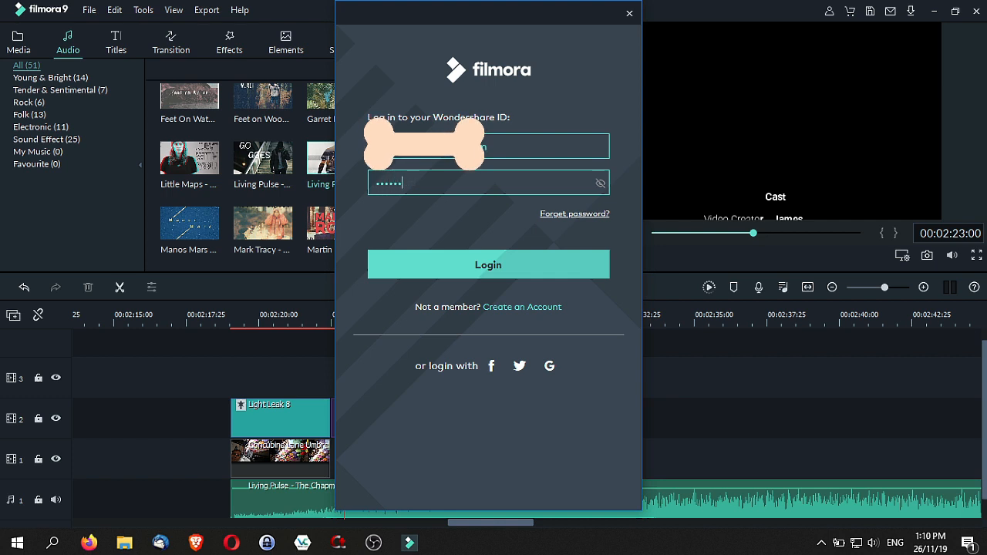
left_click(464, 266)
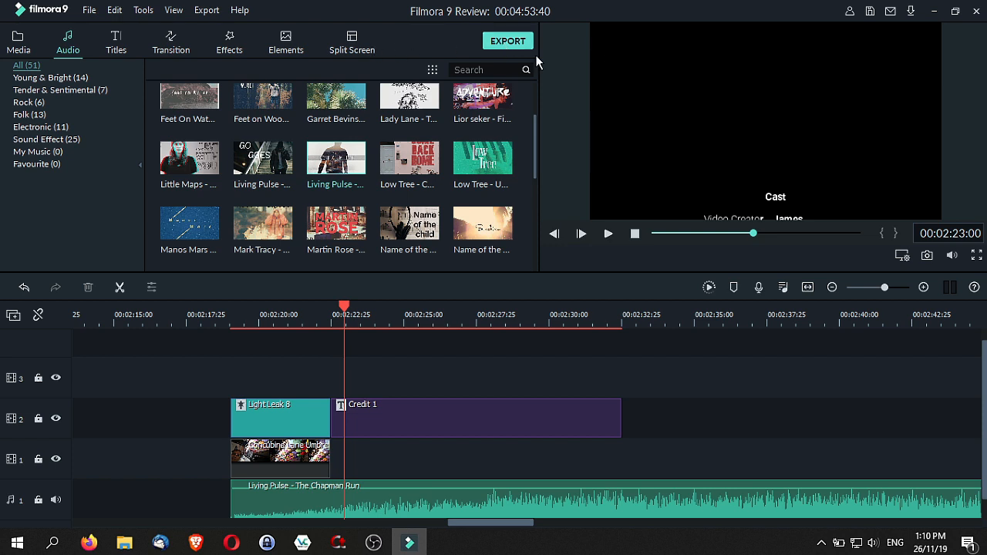
Examine the local MP4 export options, including the quality and resolution choices in the encoding settings, and close those settings without applying changes.
left_click(508, 42)
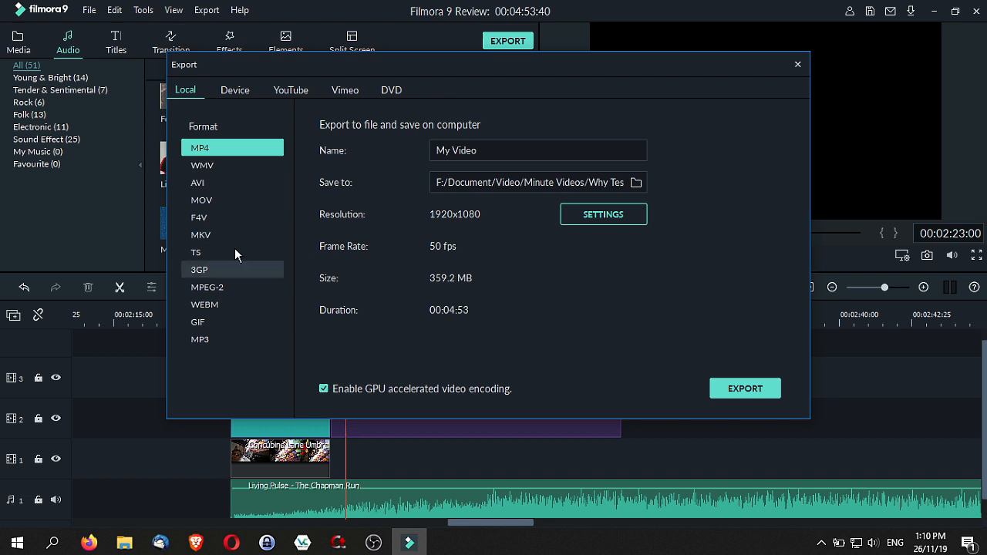
left_click(594, 214)
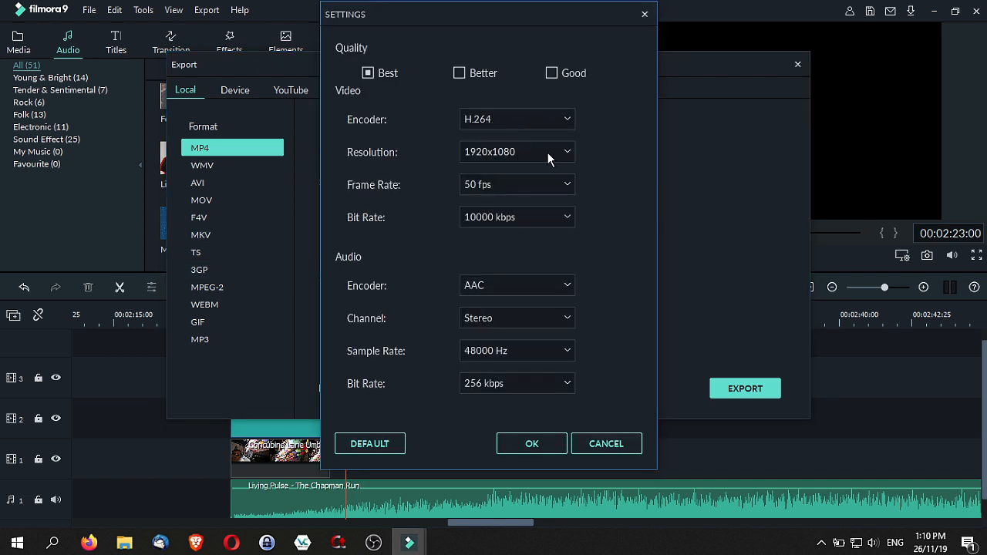
left_click(567, 152)
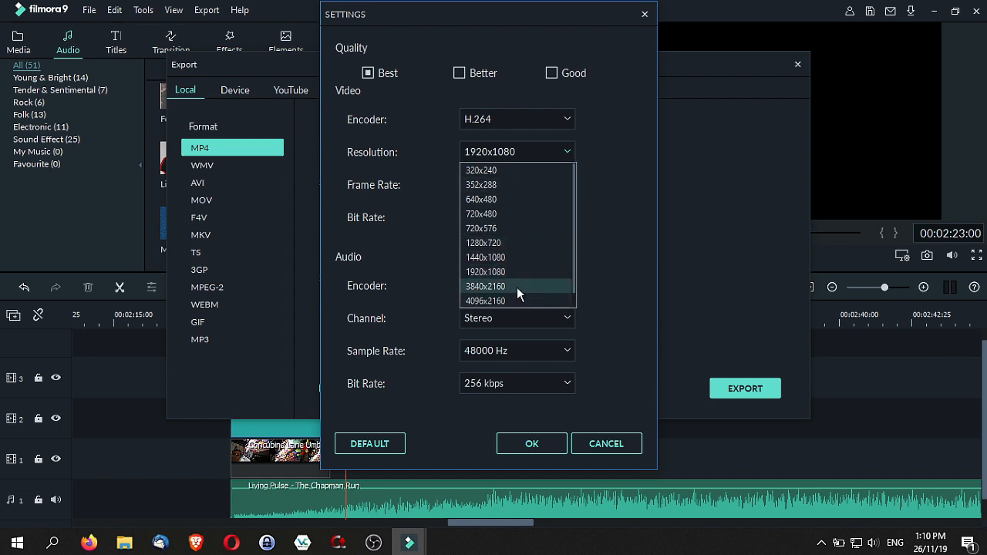
left_click(620, 246)
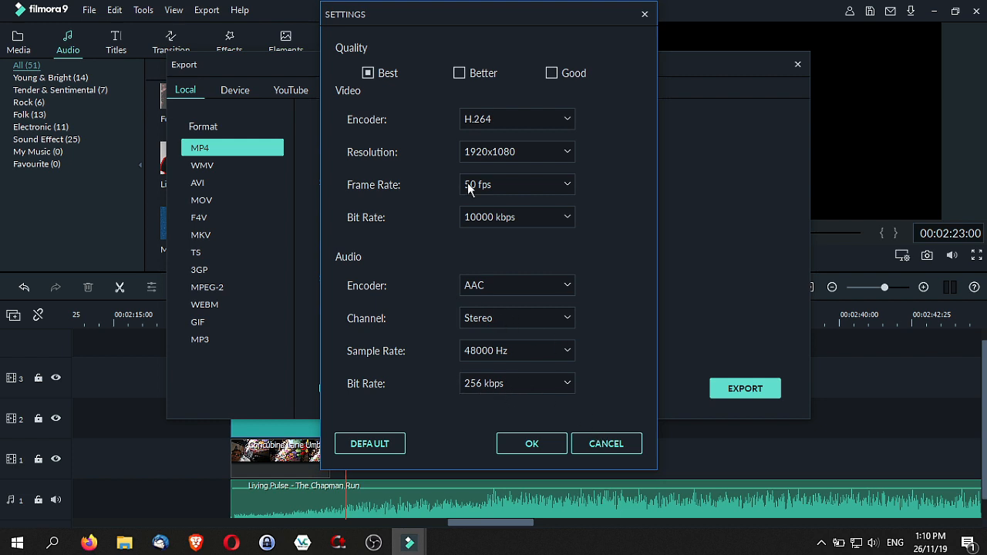
left_click(459, 74)
left_click(645, 14)
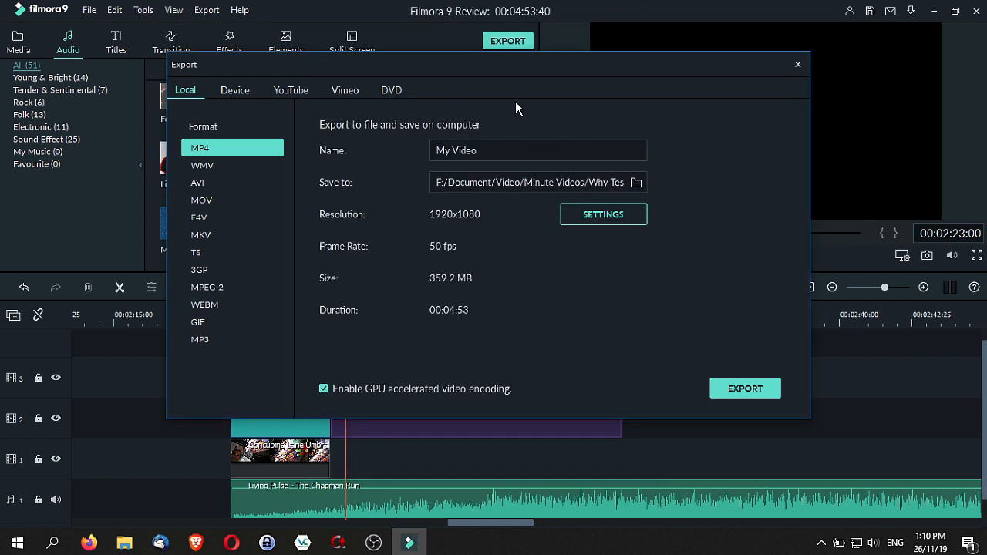
View the YouTube upload options, return to the local export options, and close the export dialog without exporting.
left_click(290, 91)
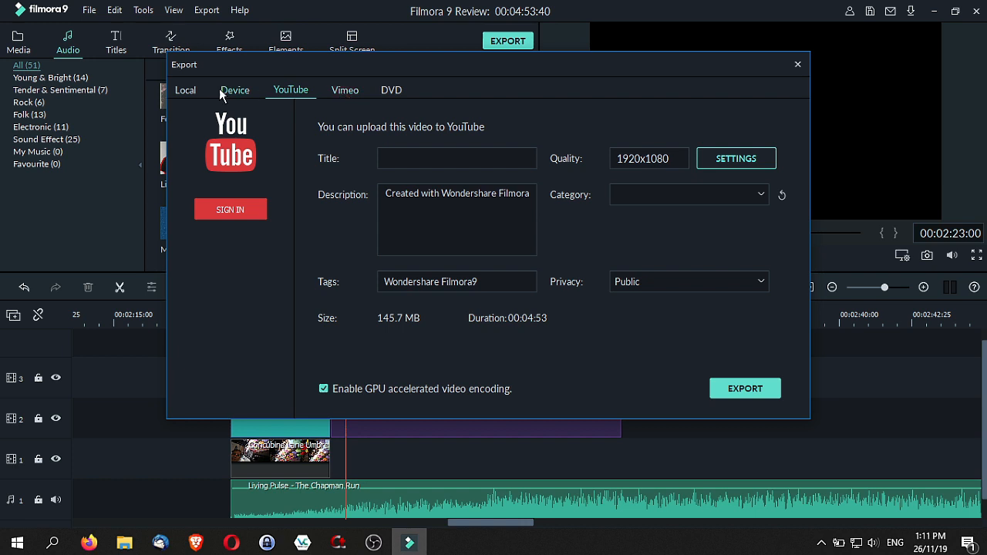
left_click(188, 91)
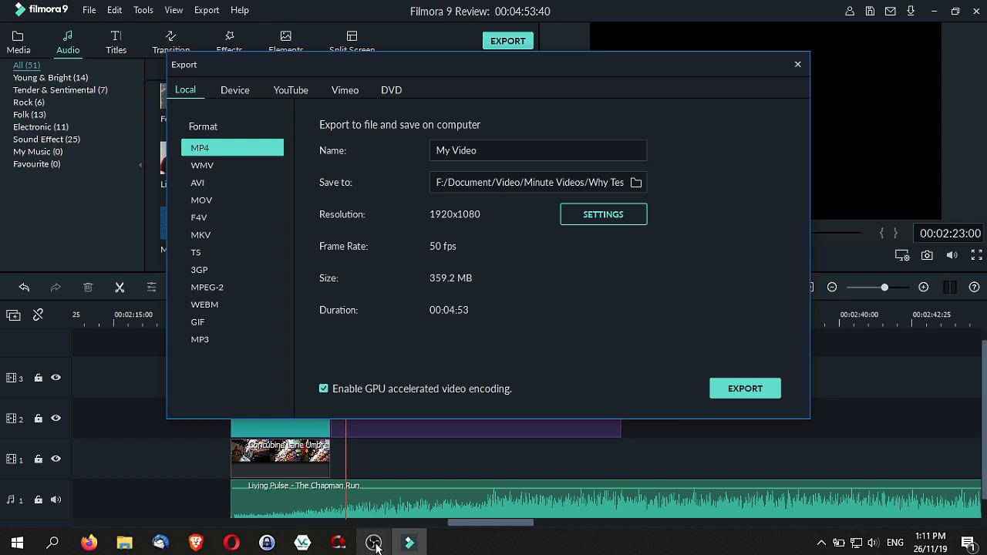
left_click(797, 64)
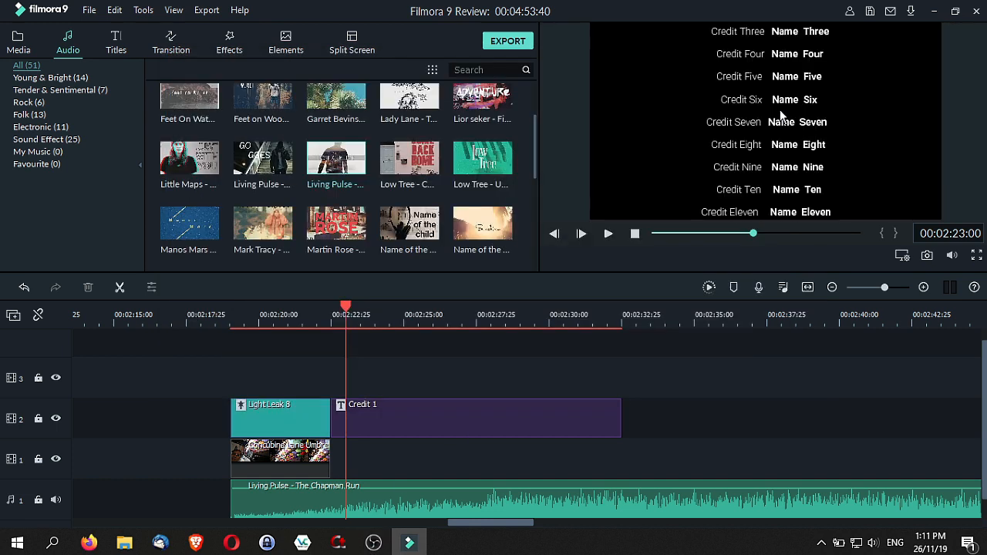